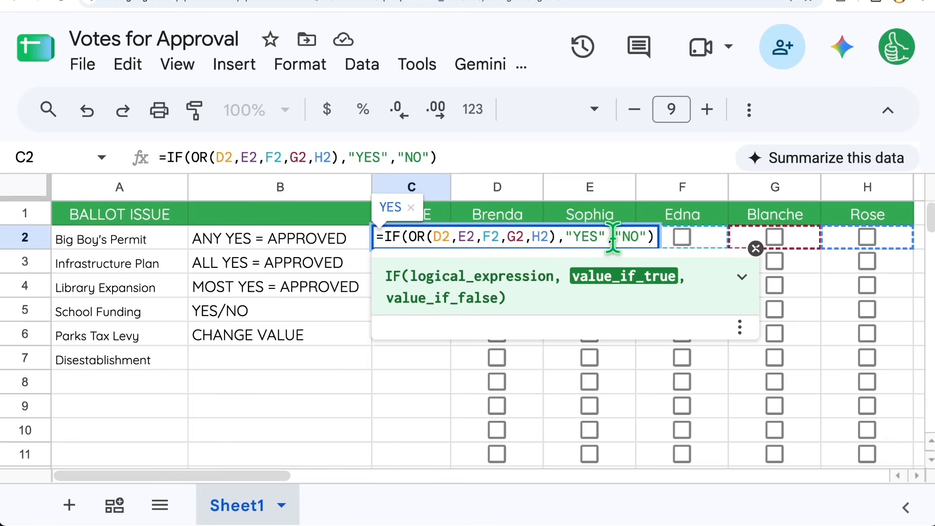
Step: Commit the formula =IF(OR(D2,E2,F2,G2,H2),"YES","NO") in cell C2
{"action": "key", "text": "Return"}
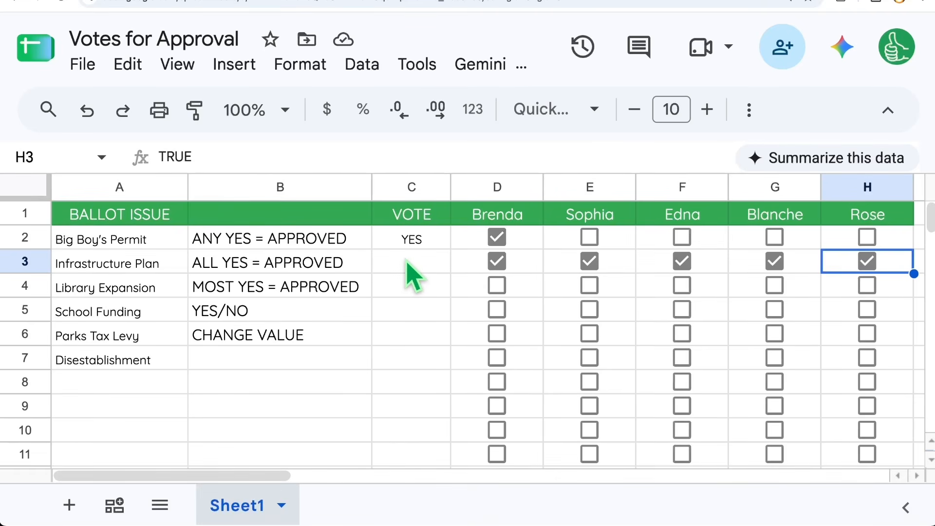
Step: Start an IF formula in C3 whose condition is AND(D3,E3,F3,G3,H3)
{"action": "left_click", "coordinate": [408, 263]}
{"action": "type", "text": "=IF"}
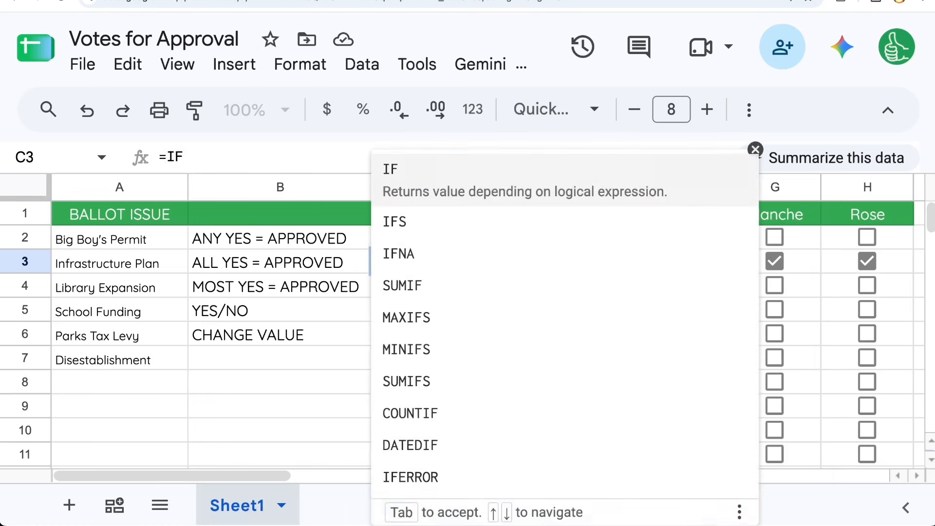
{"action": "type", "text": "("}
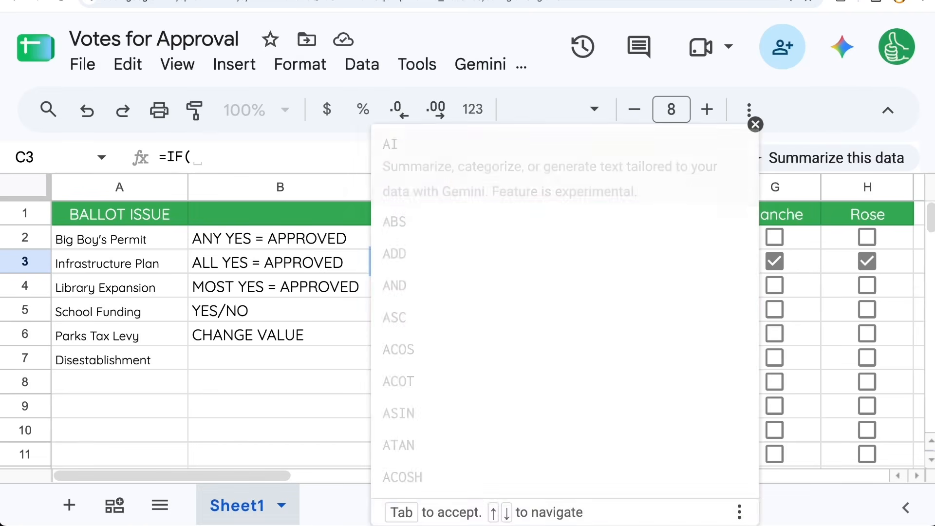
{"action": "type", "text": "AND("}
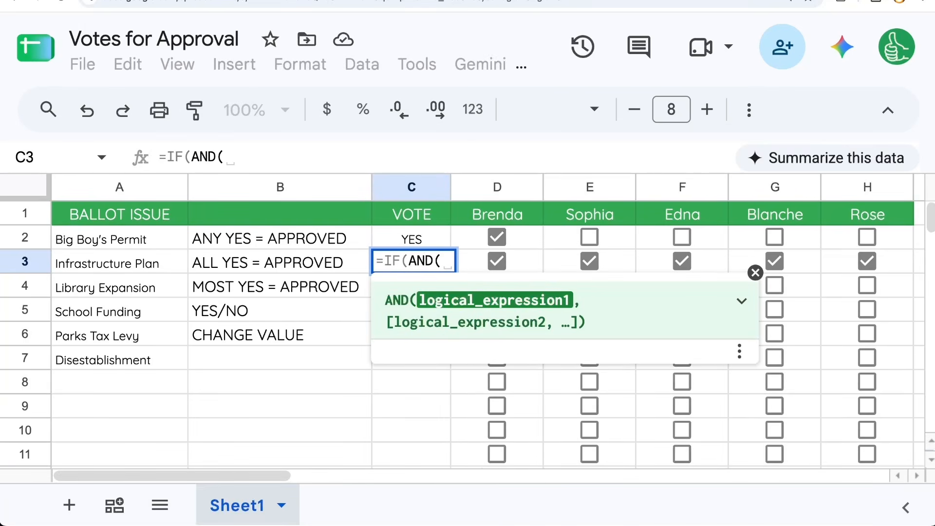
{"action": "mouse_move", "coordinate": [448, 267]}
{"action": "type", "text": "D2,"}
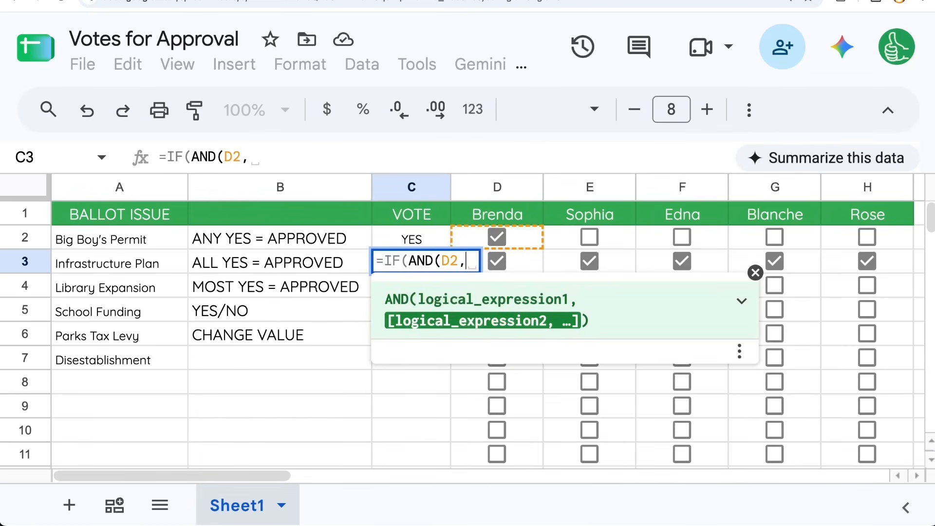
{"action": "key", "text": "BackSpace"}
{"action": "key", "text": "BackSpace"}
{"action": "type", "text": "3,E3,"}
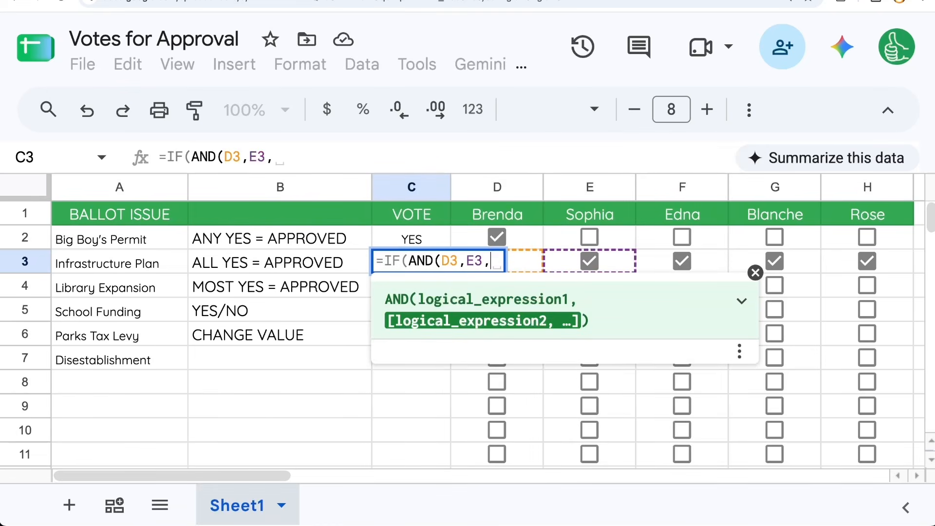
{"action": "type", "text": "F3,"}
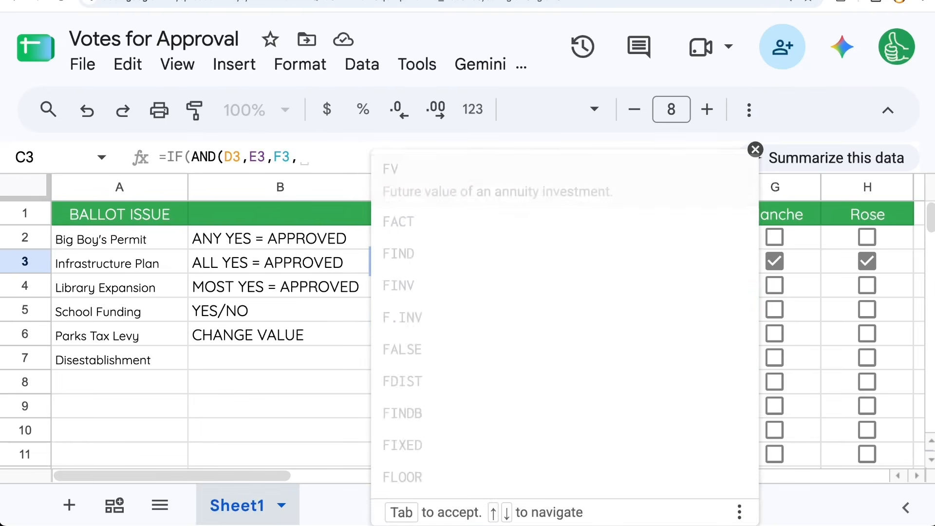
{"action": "type", "text": "G3,"}
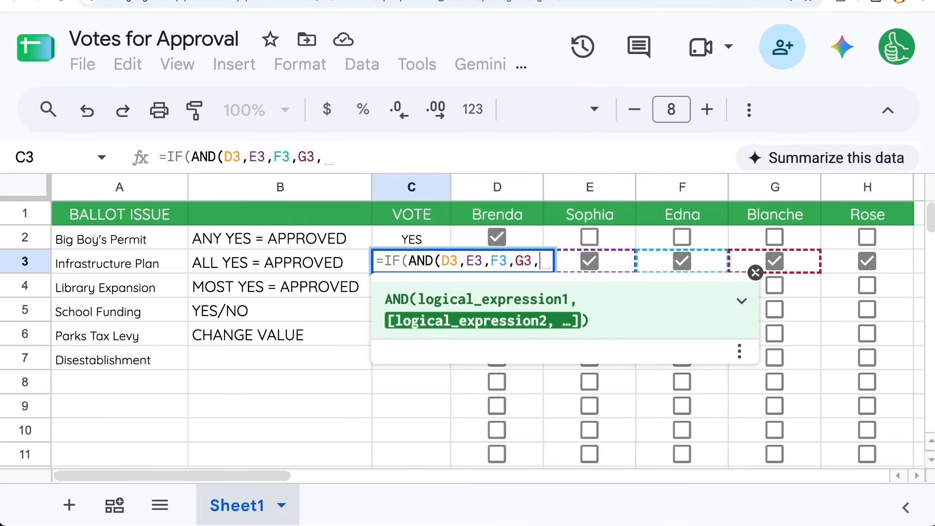
{"action": "type", "text": "H3"}
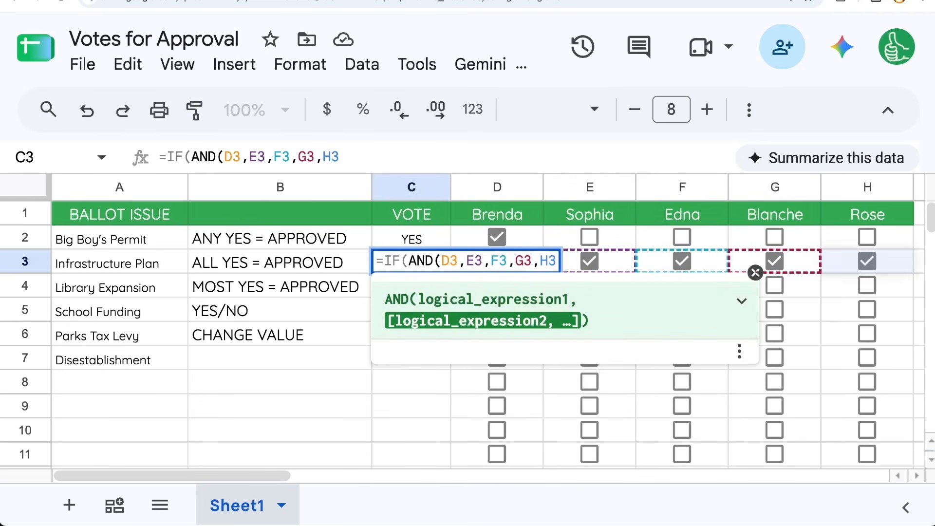
{"action": "type", "text": ")"}
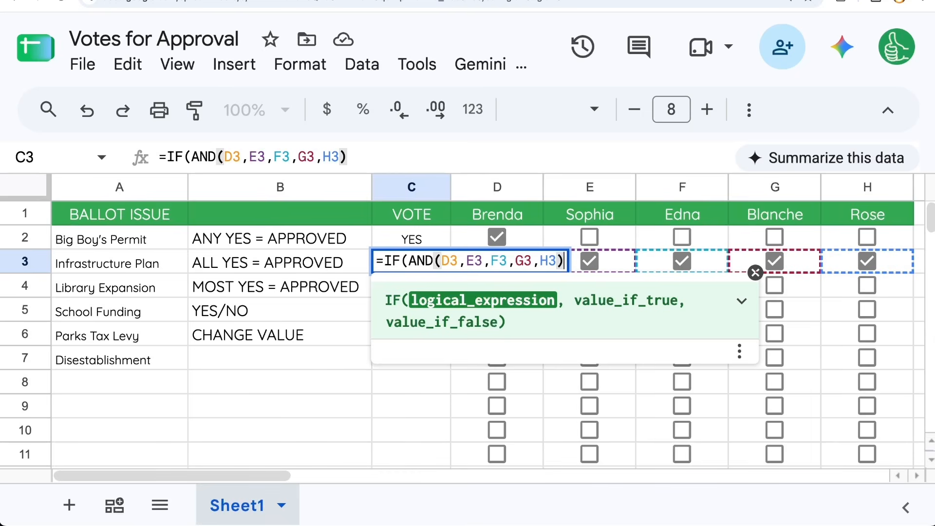
Step: Complete the C3 formula with "YES" as the true result and "NO" as the false result, and commit it
{"action": "type", "text": ",\"YES"}
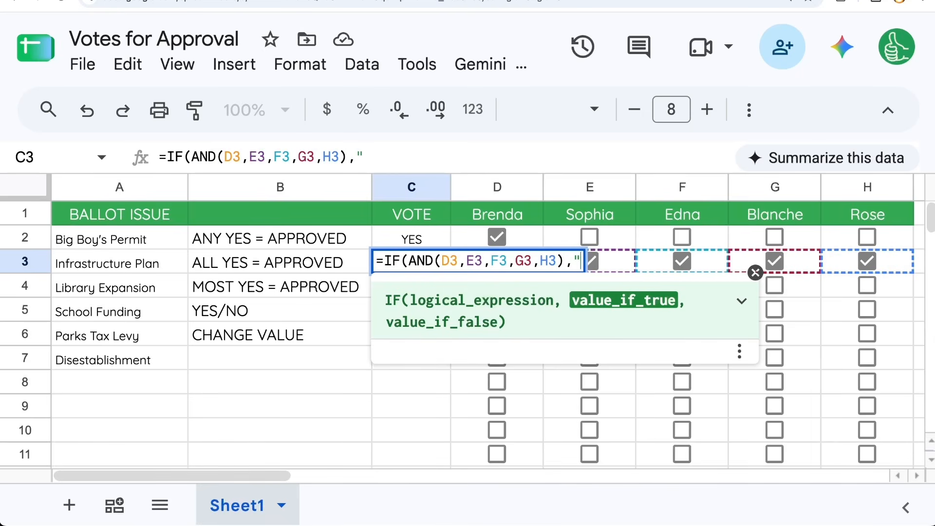
{"action": "type", "text": "\","}
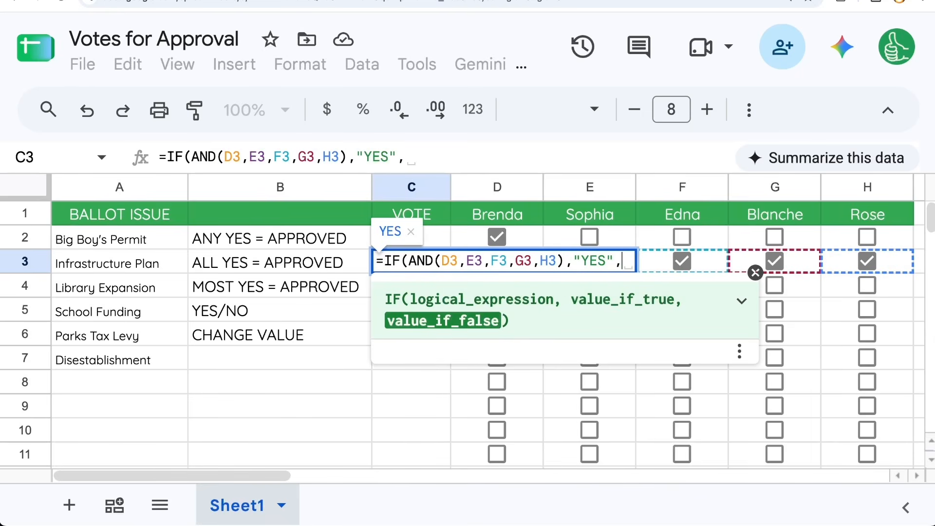
{"action": "type", "text": "\"NON"}
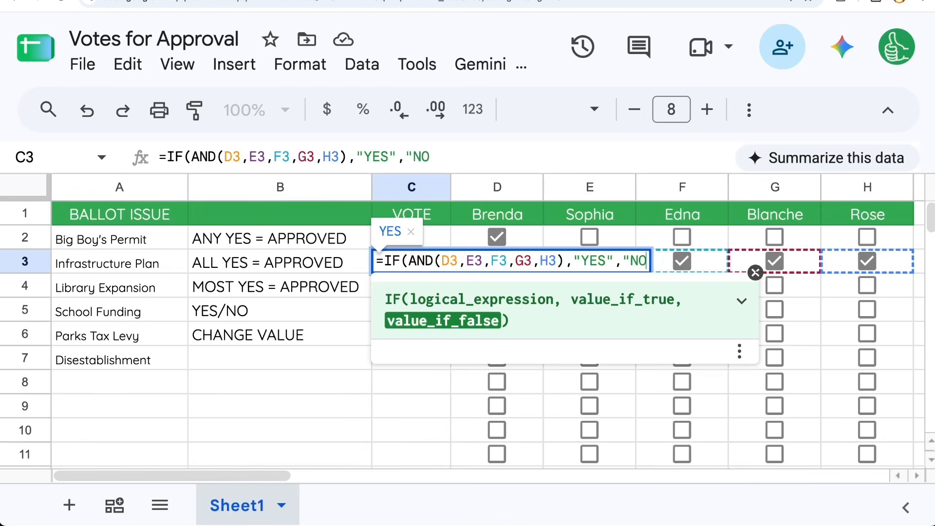
{"action": "key", "text": "Return"}
{"action": "key", "text": "Up"}
Step: Test the Infrastructure Plan vote by unchecking F3, G3 and H3 and rechecking only F3 and G3
{"action": "left_click", "coordinate": [682, 262]}
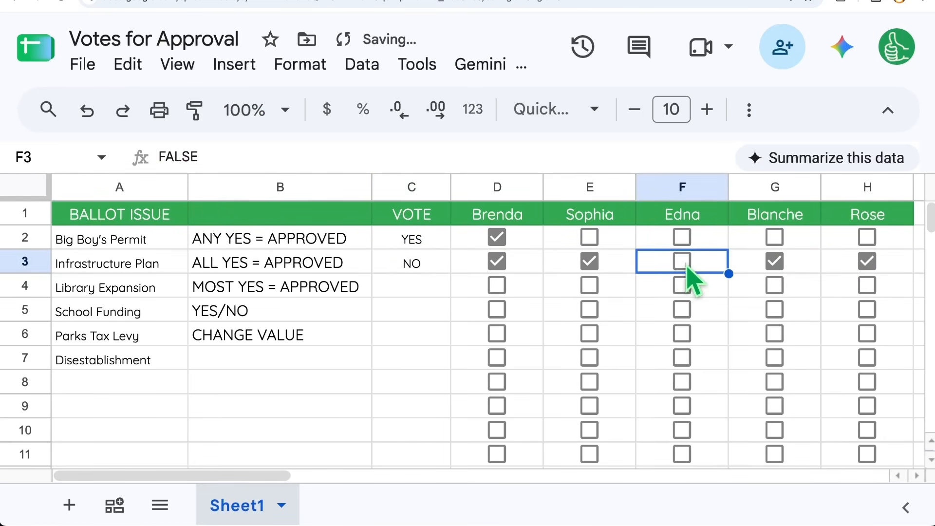
{"action": "left_click", "coordinate": [774, 261]}
{"action": "left_click", "coordinate": [867, 262]}
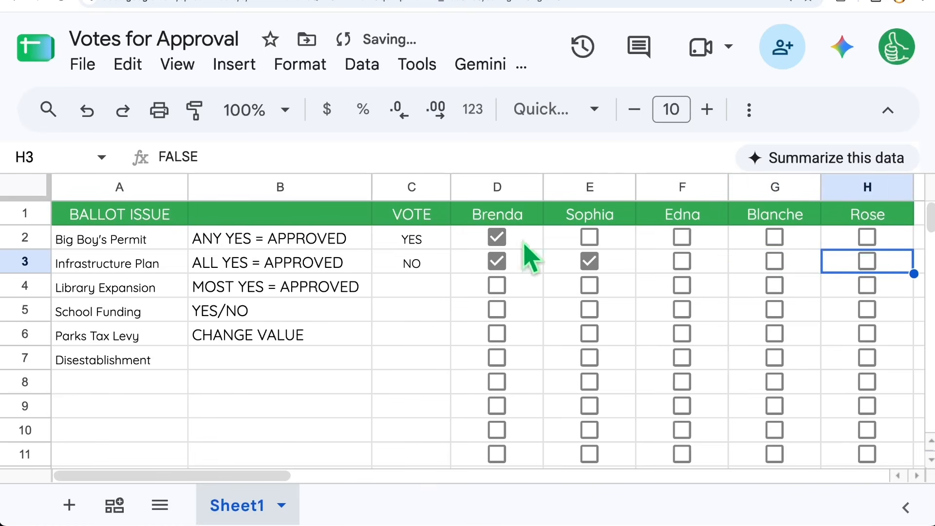
{"action": "left_click", "coordinate": [682, 262]}
{"action": "left_click", "coordinate": [775, 262]}
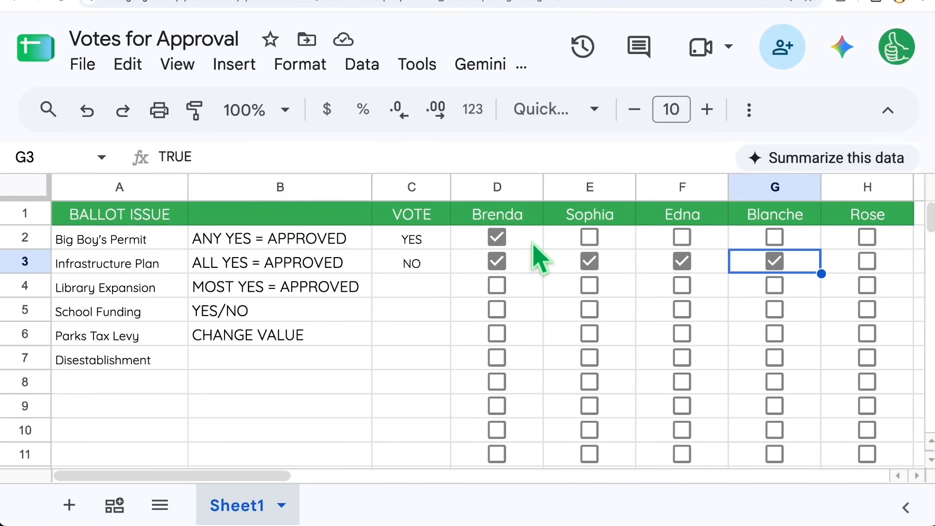
Step: Enter =COUNTIF(D4:H4,TRUE) in C4 to count the checked votes for Library Expansion
{"action": "left_click", "coordinate": [412, 290]}
{"action": "type", "text": "="}
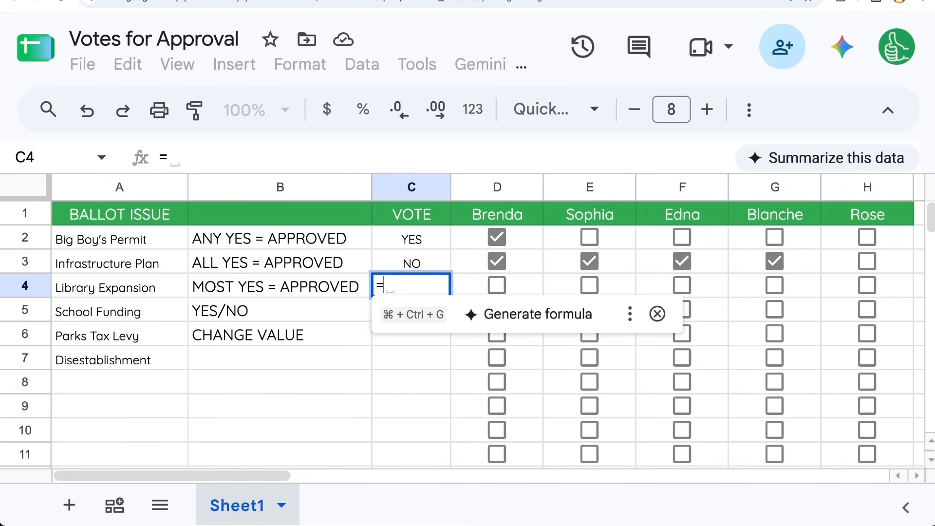
{"action": "type", "text": "COUNTIF"}
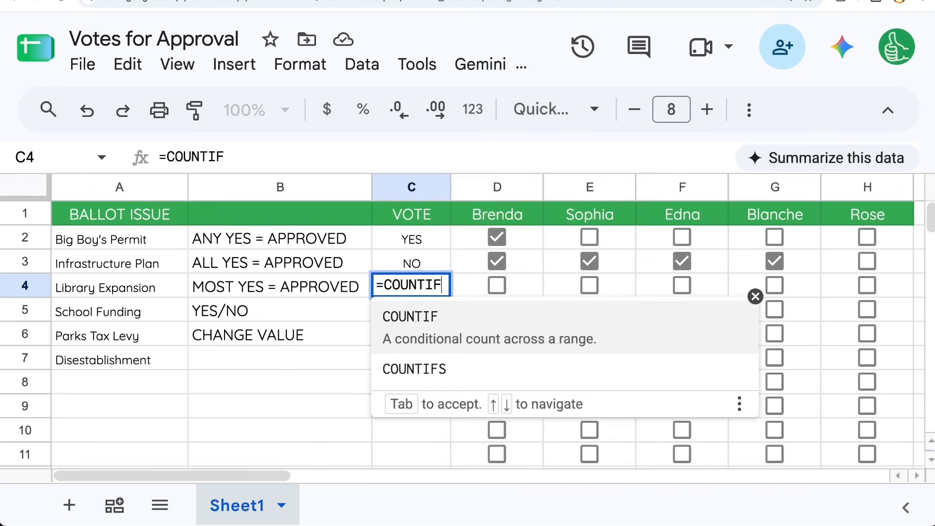
{"action": "type", "text": "("}
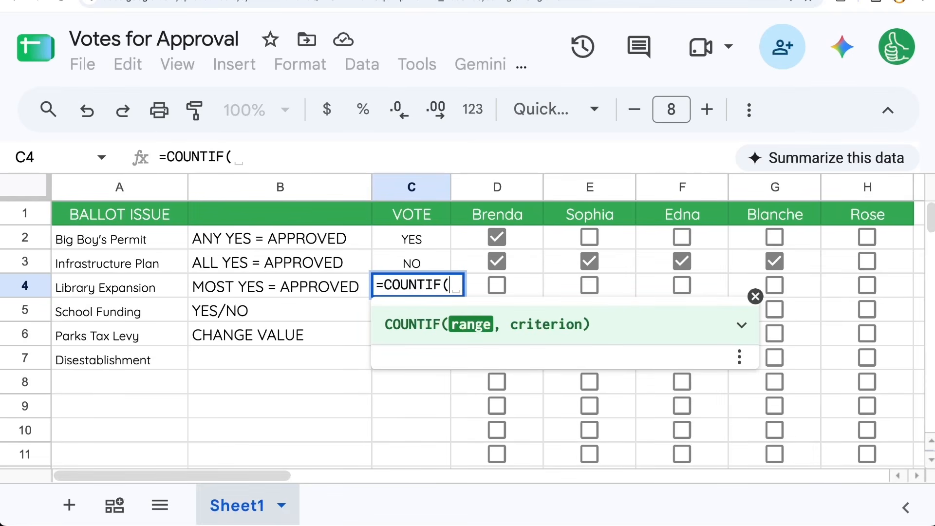
{"action": "type", "text": "D4:"}
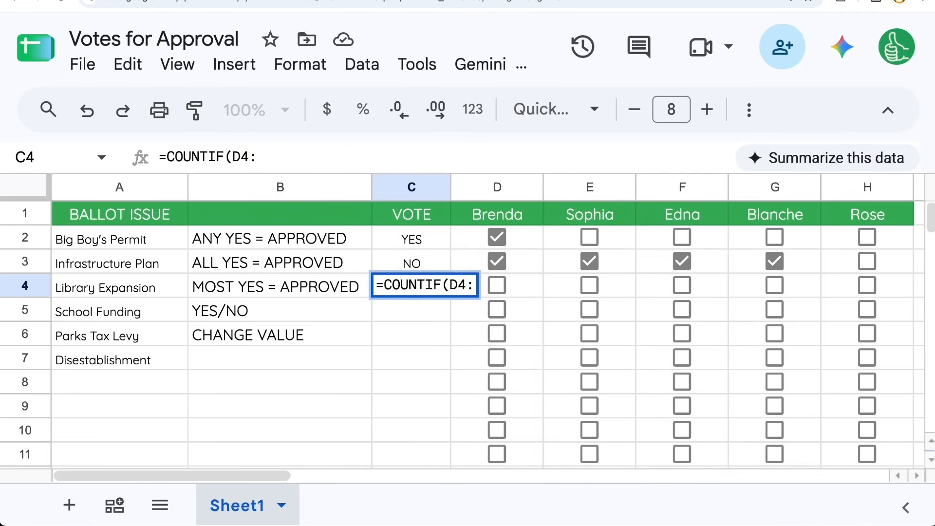
{"action": "type", "text": "H4"}
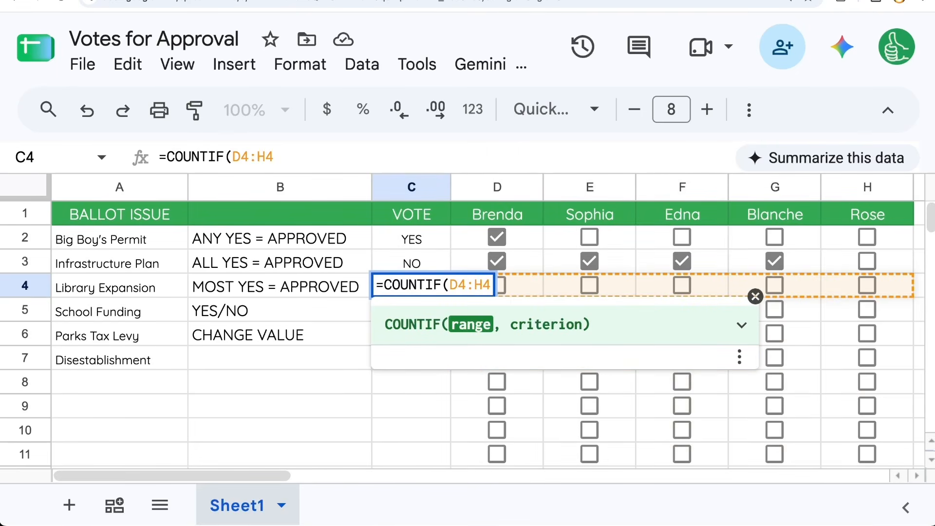
{"action": "type", "text": ",TRU"}
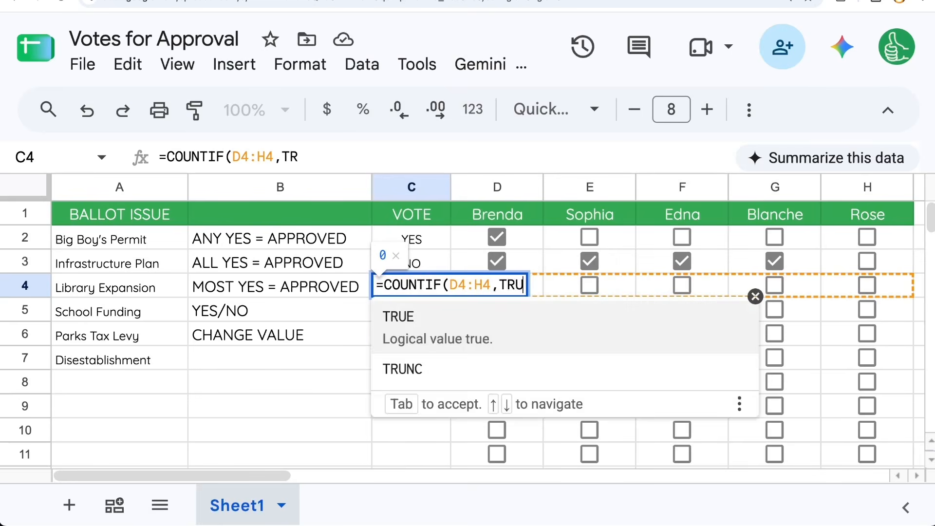
{"action": "type", "text": "E)"}
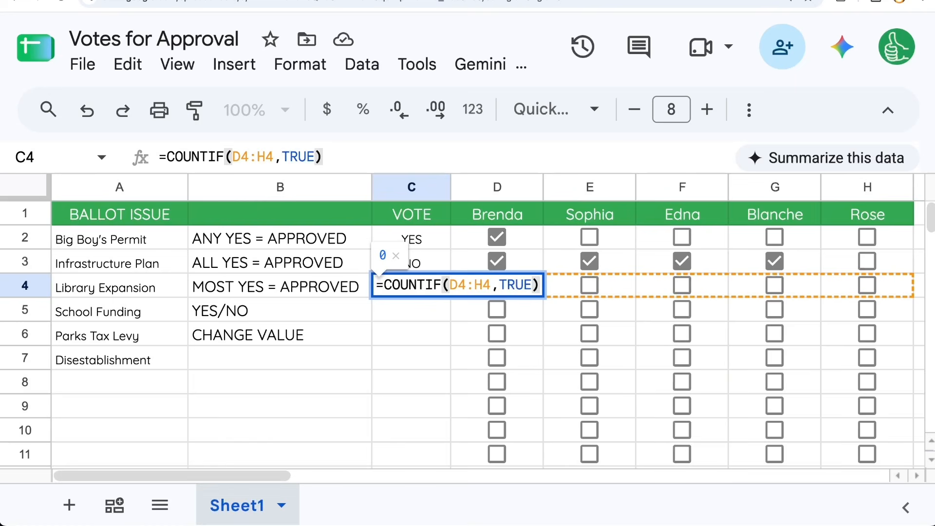
Step: Change the COUNTIF criterion in C4 to FALSE to count the unchecked boxes
{"action": "key", "text": "BackSpace"}
{"action": "key", "text": "BackSpace"}
{"action": "key", "text": "BackSpace"}
{"action": "type", "text": "FAL"}
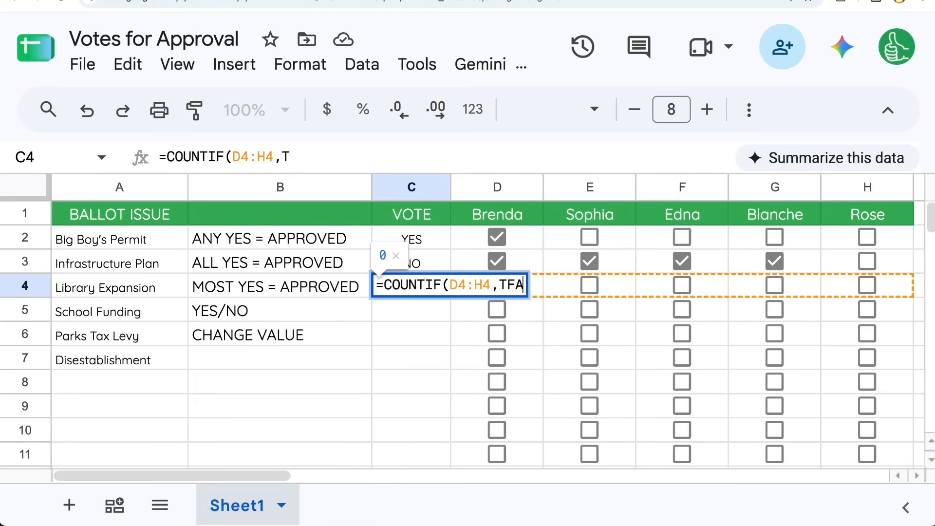
{"action": "key", "text": "BackSpace"}
{"action": "key", "text": "BackSpace"}
{"action": "key", "text": "BackSpace"}
{"action": "key", "text": "BackSpace"}
{"action": "type", "text": "FALSE()"}
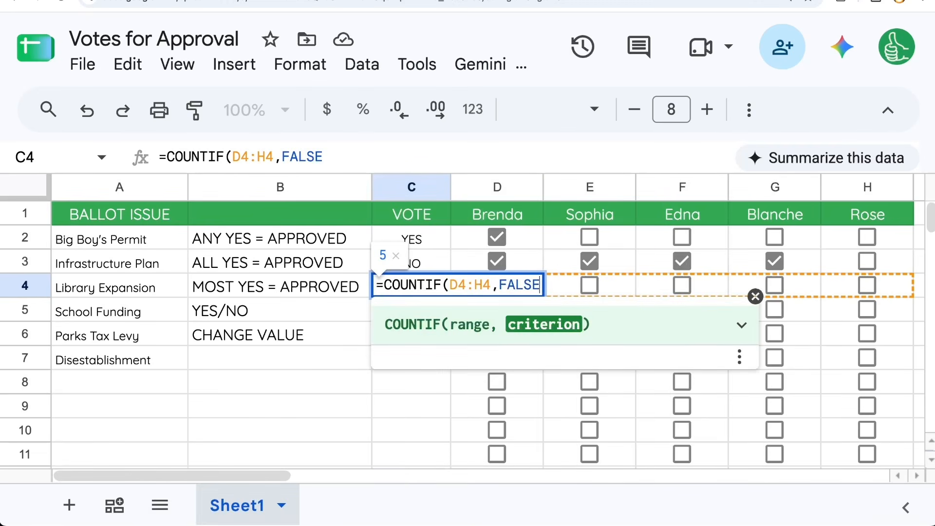
{"action": "key", "text": "BackSpace"}
{"action": "key", "text": "BackSpace"}
{"action": "type", "text": ")"}
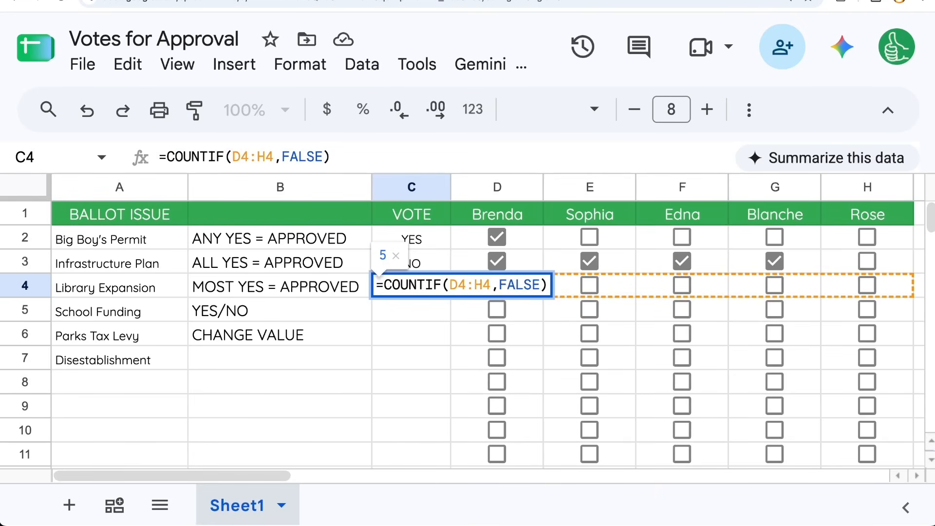
Step: Set the COUNTIF criterion in C4 back to TRUE
{"action": "key", "text": "Left"}
{"action": "key", "text": "Left"}
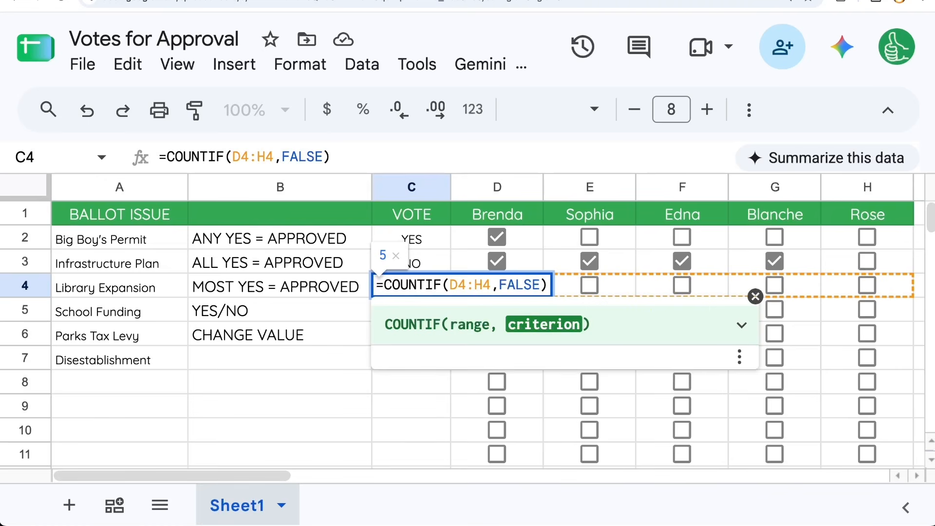
{"action": "key", "text": "BackSpace"}
{"action": "key", "text": "BackSpace"}
{"action": "key", "text": "BackSpace"}
{"action": "key", "text": "BackSpace"}
{"action": "key", "text": "BackSpace"}
{"action": "type", "text": "TRUE"}
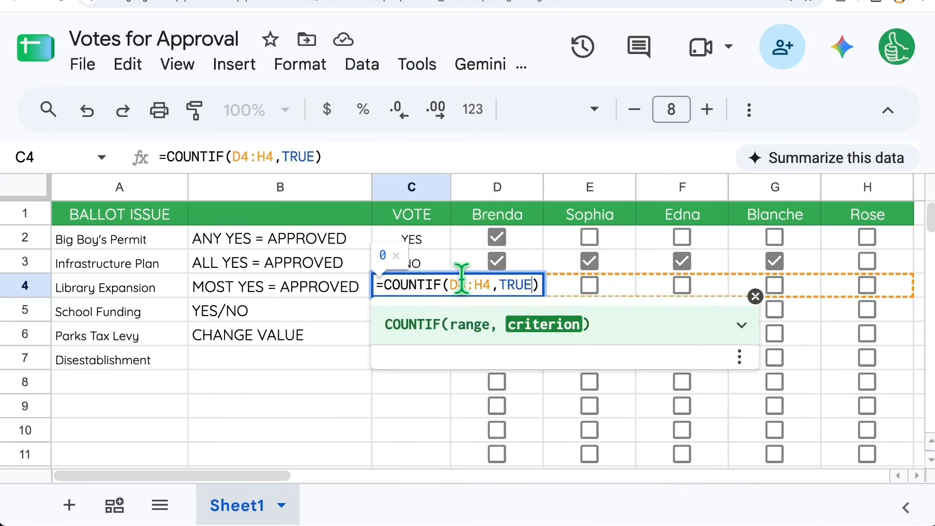
Step: Append >=3 to the COUNTIF in C4 to test for a majority of checked votes
{"action": "left_click", "coordinate": [541, 284]}
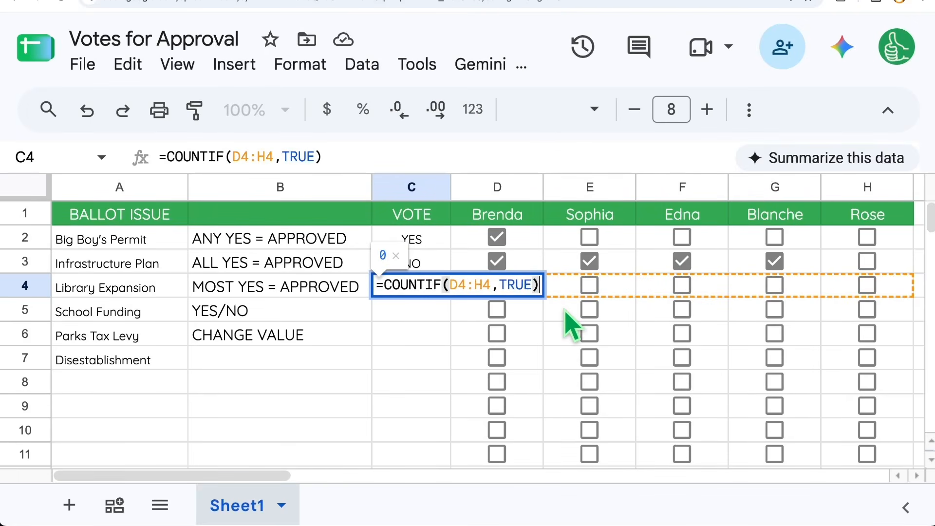
{"action": "type", "text": ">"}
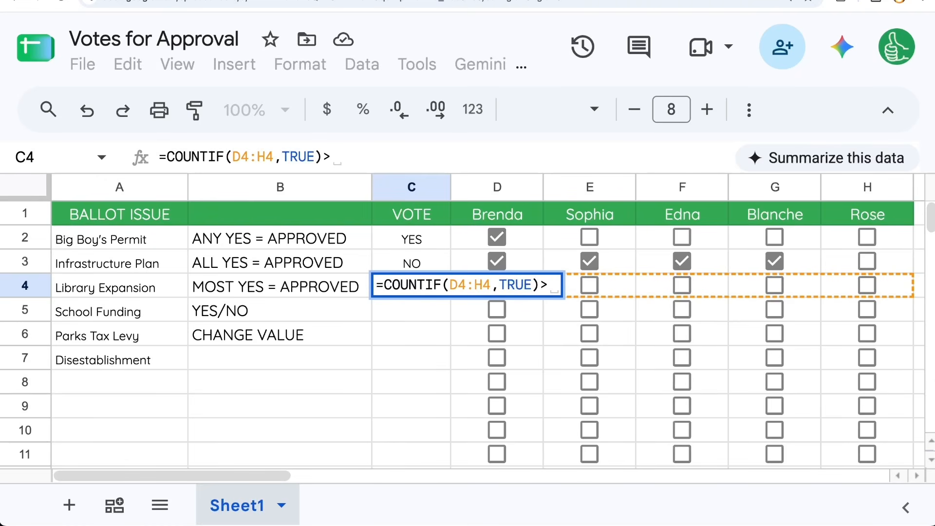
{"action": "type", "text": "=2"}
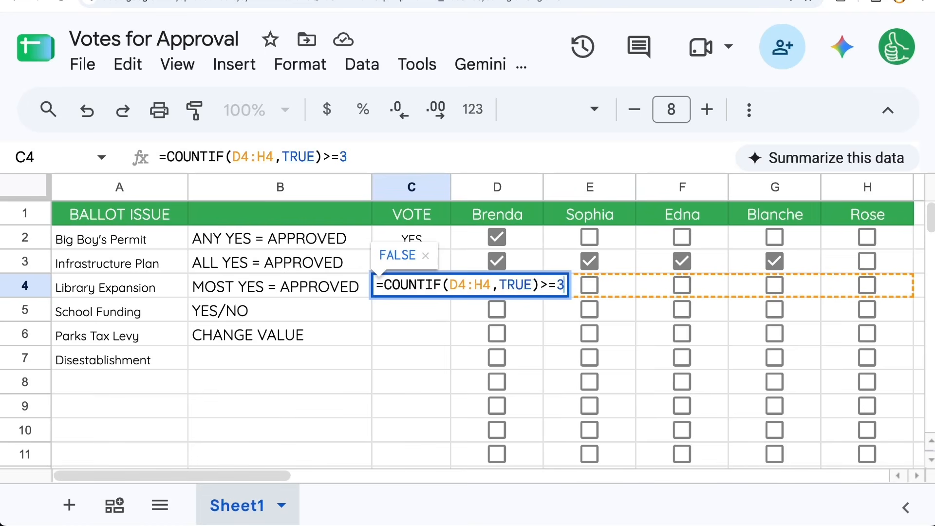
Step: Wrap the COUNTIF test in C4 in an IF that returns "YES" when it is met and "NO" otherwise
{"action": "left_click", "coordinate": [382, 285]}
{"action": "type", "text": "IF("}
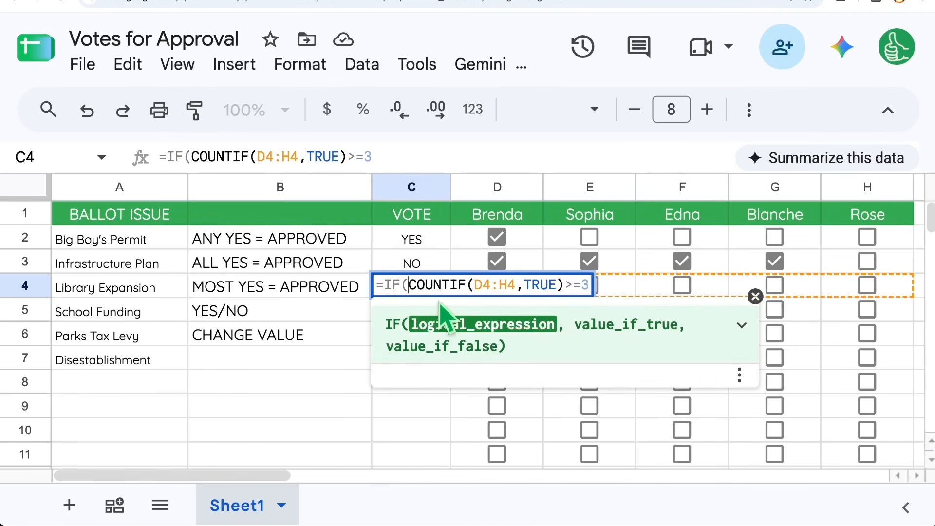
{"action": "left_click_drag", "start_coordinate": [409, 285], "coordinate": [586, 285]}
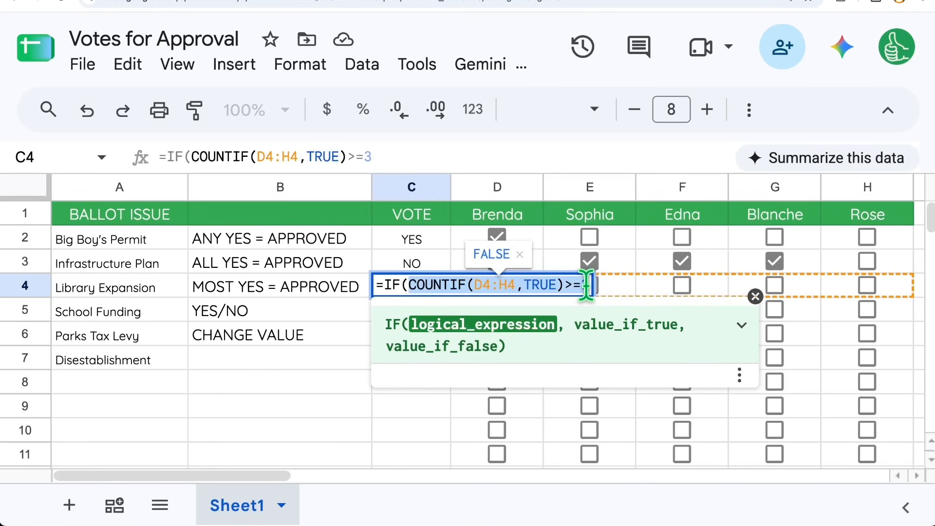
{"action": "key", "text": "Right"}
{"action": "type", "text": ",\""}
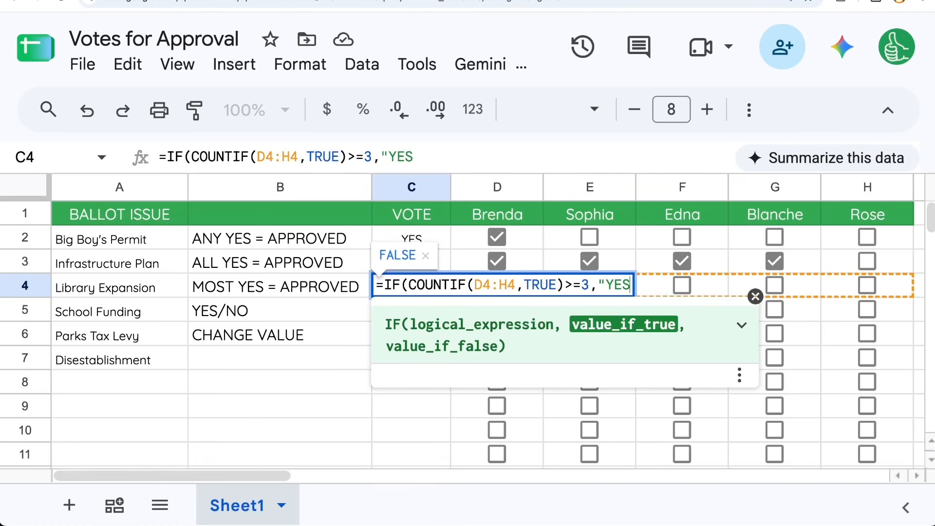
{"action": "type", "text": "YES\","}
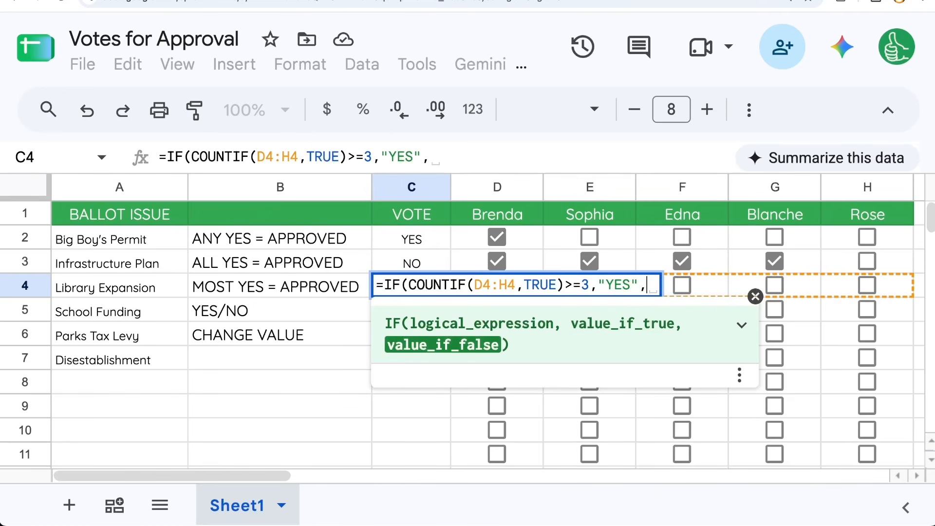
{"action": "type", "text": "\"NO\")"}
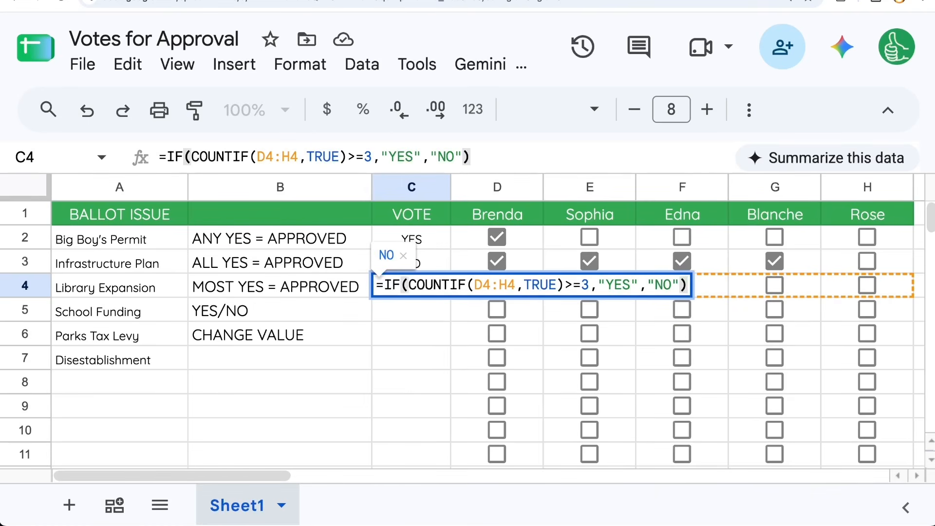
{"action": "key", "text": "Return"}
Step: Check the first three votes for Library Expansion, in D4, E4 and F4
{"action": "key", "text": "Up"}
{"action": "key", "text": "Right"}
{"action": "key", "text": "space"}
{"action": "key", "text": "Right"}
{"action": "key", "text": "space"}
{"action": "key", "text": "Right"}
{"action": "key", "text": "space"}
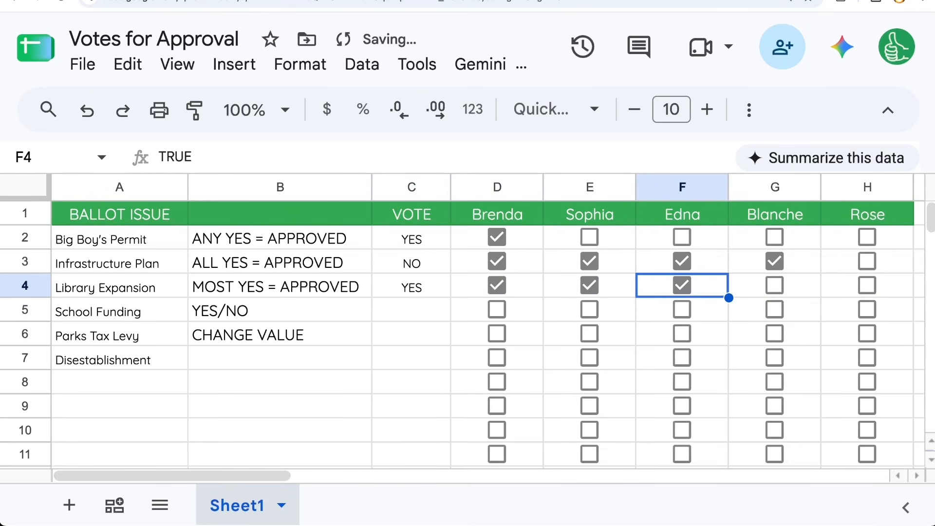
Step: Test the majority formula by toggling the votes in F4, G4 and H4, leaving only D4 and E4 checked
{"action": "left_click", "coordinate": [434, 291]}
{"action": "left_click", "coordinate": [775, 286]}
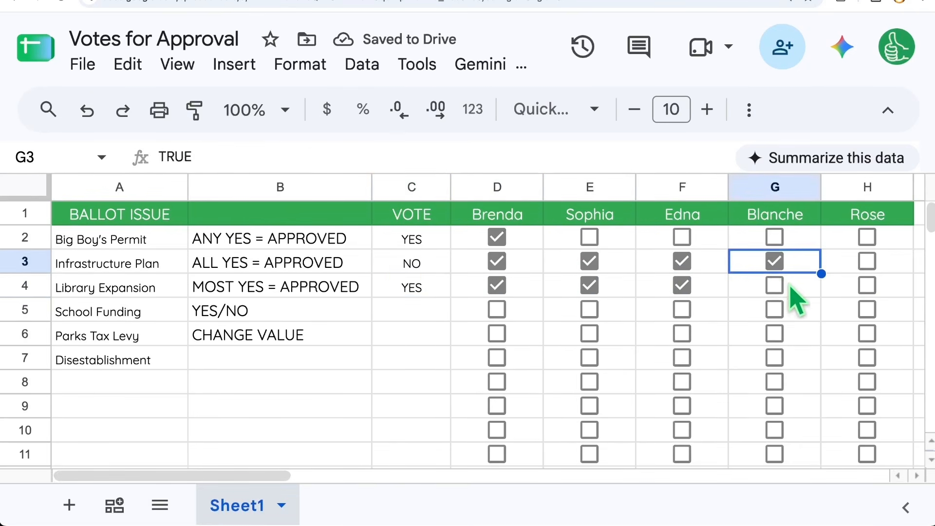
{"action": "left_click", "coordinate": [862, 288]}
{"action": "left_click", "coordinate": [863, 287]}
{"action": "left_click", "coordinate": [775, 287]}
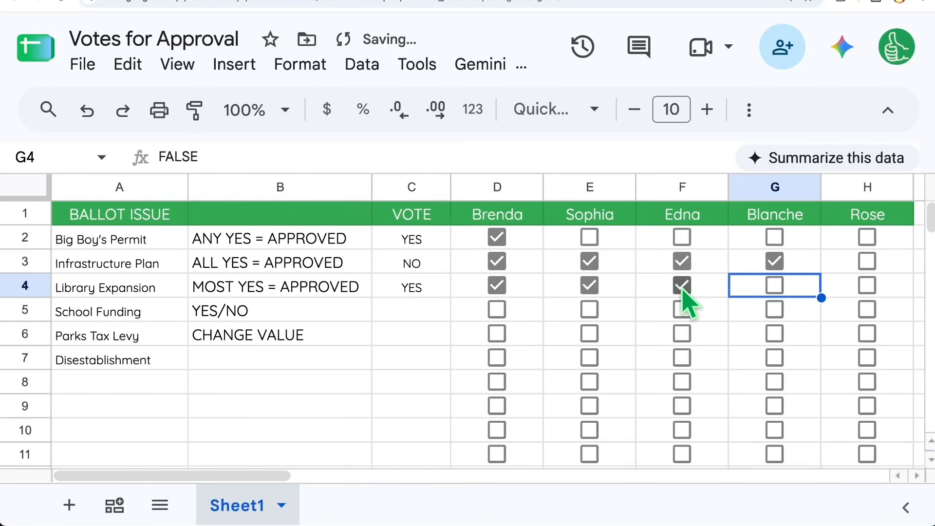
{"action": "left_click", "coordinate": [684, 287]}
{"action": "left_click", "coordinate": [865, 287]}
{"action": "left_click", "coordinate": [771, 289]}
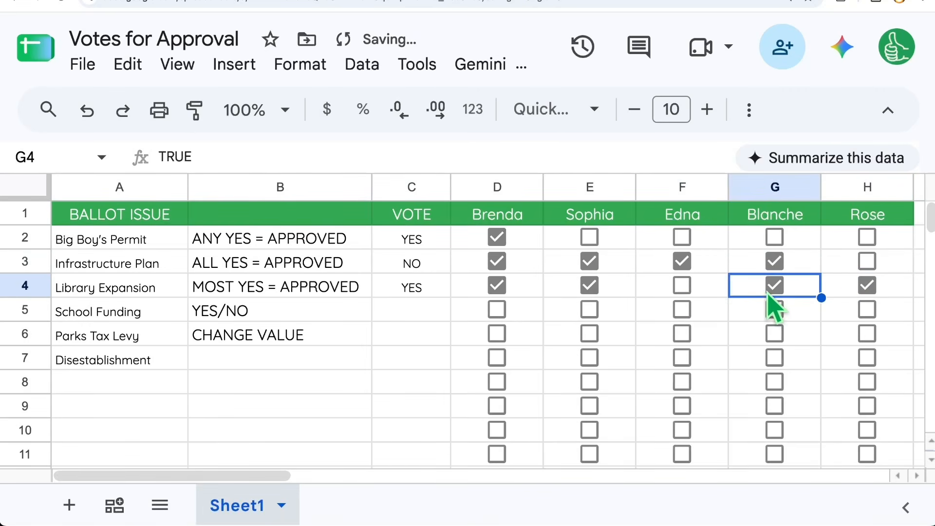
{"action": "left_click", "coordinate": [863, 288]}
{"action": "left_click", "coordinate": [775, 287]}
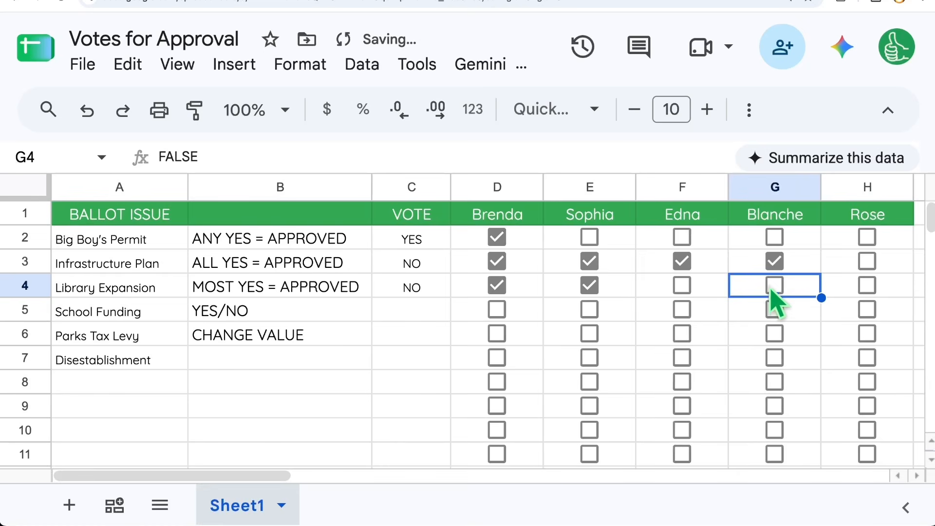
Step: Uncheck all the votes in D2:H4 and check only the D2 vote for Big Boy's Permit
{"action": "left_click_drag", "start_coordinate": [529, 243], "coordinate": [872, 296]}
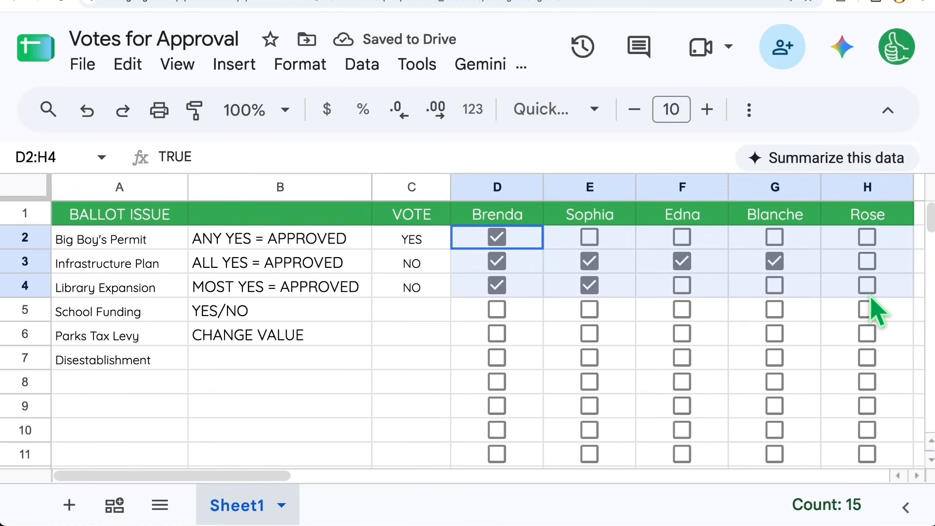
{"action": "key", "text": "Delete"}
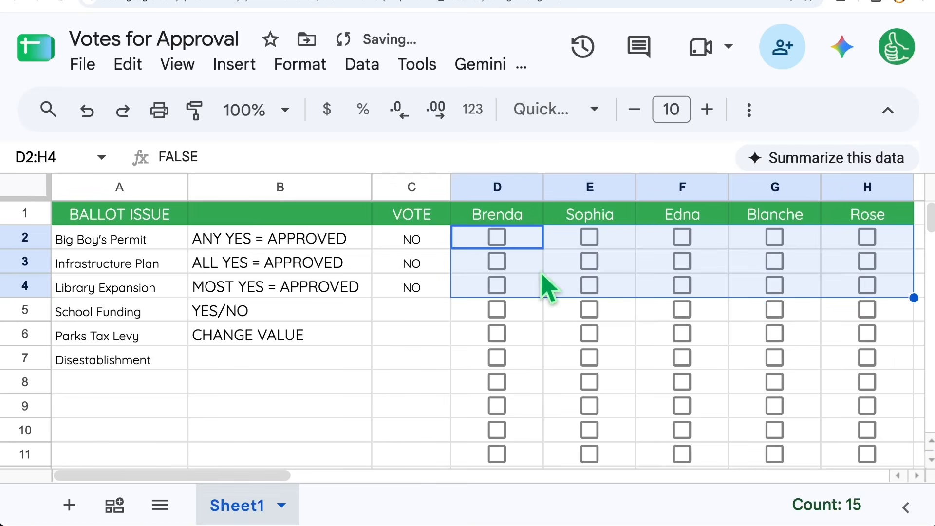
{"action": "left_click", "coordinate": [527, 247]}
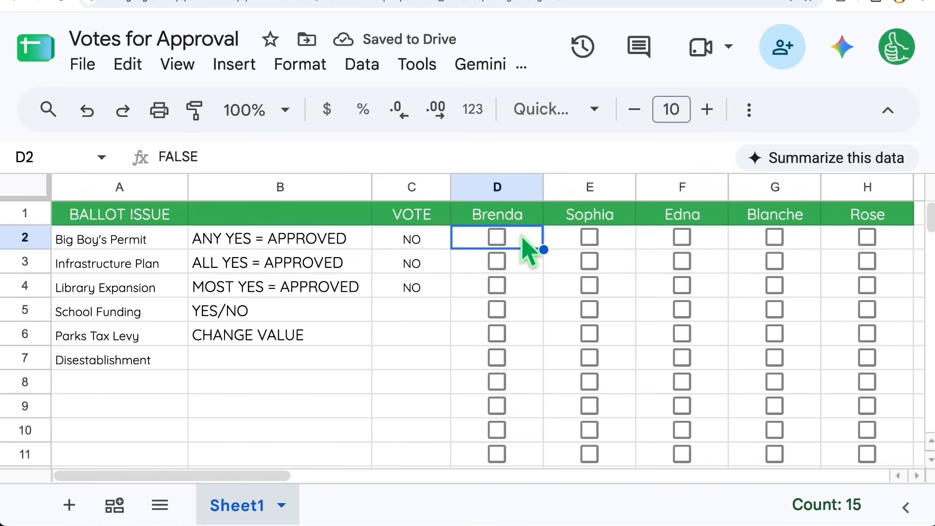
{"action": "left_click", "coordinate": [498, 239]}
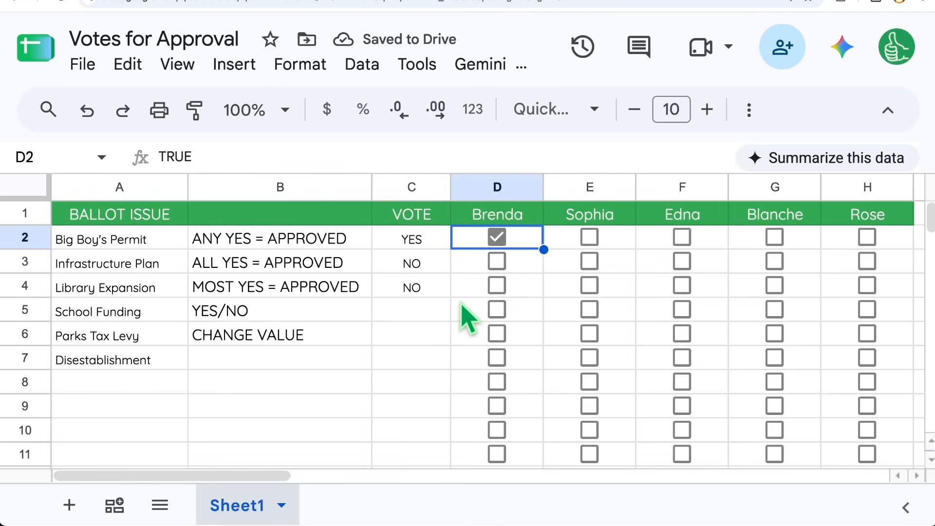
{"action": "left_click", "coordinate": [330, 313]}
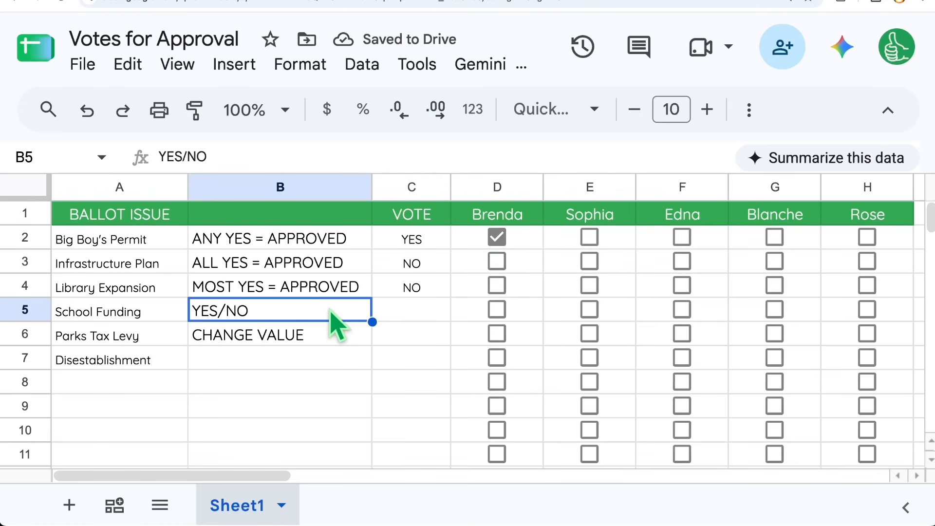
{"action": "left_click", "coordinate": [526, 314]}
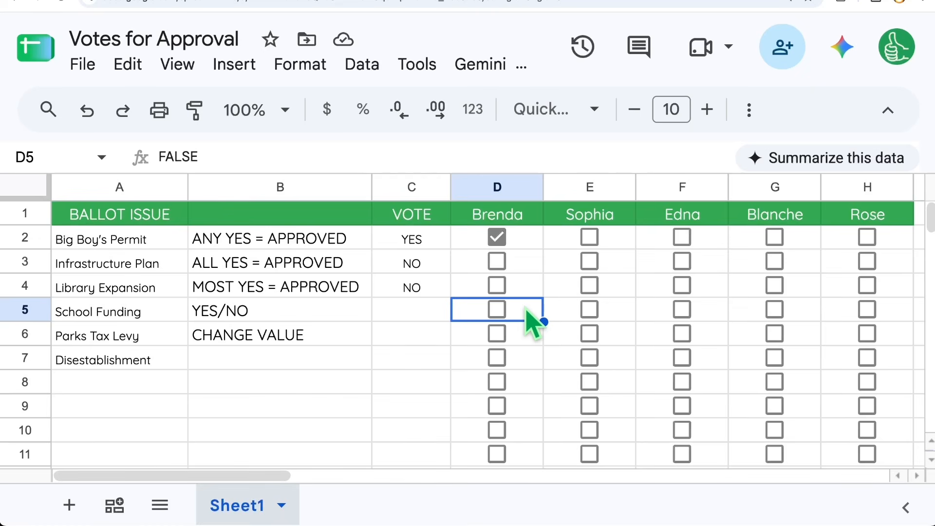
{"action": "right_click", "coordinate": [526, 311]}
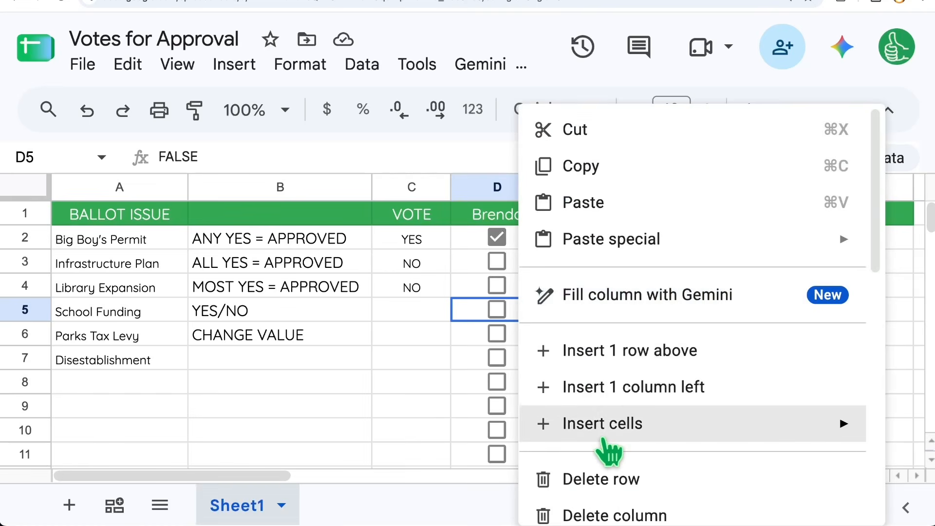
{"action": "scroll", "coordinate": [603, 442], "scroll_direction": "down", "scroll_amount": 5}
{"action": "mouse_move", "coordinate": [592, 441]}
{"action": "key", "text": "Escape"}
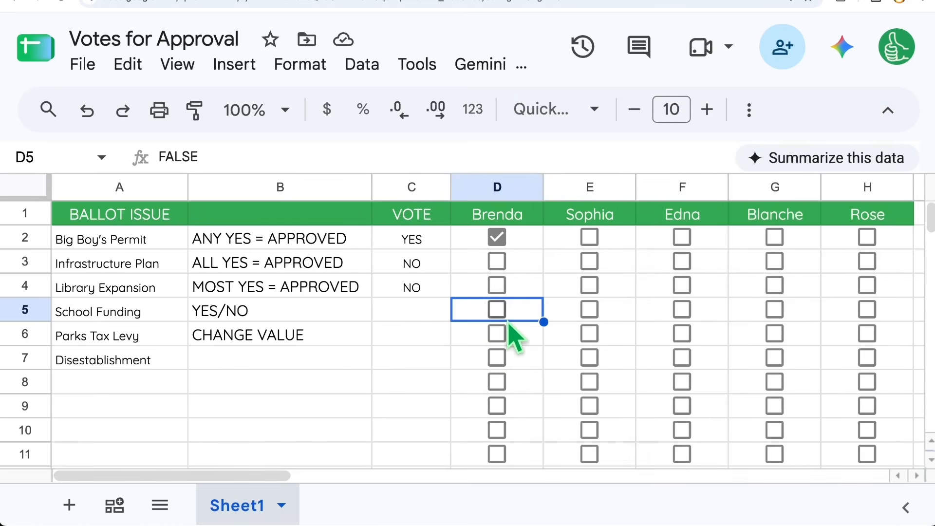
Step: Replace the checkbox in D5 of the School Funding row with a dropdown
{"action": "right_click", "coordinate": [524, 314]}
{"action": "scroll", "coordinate": [593, 377], "scroll_direction": "down", "scroll_amount": 5}
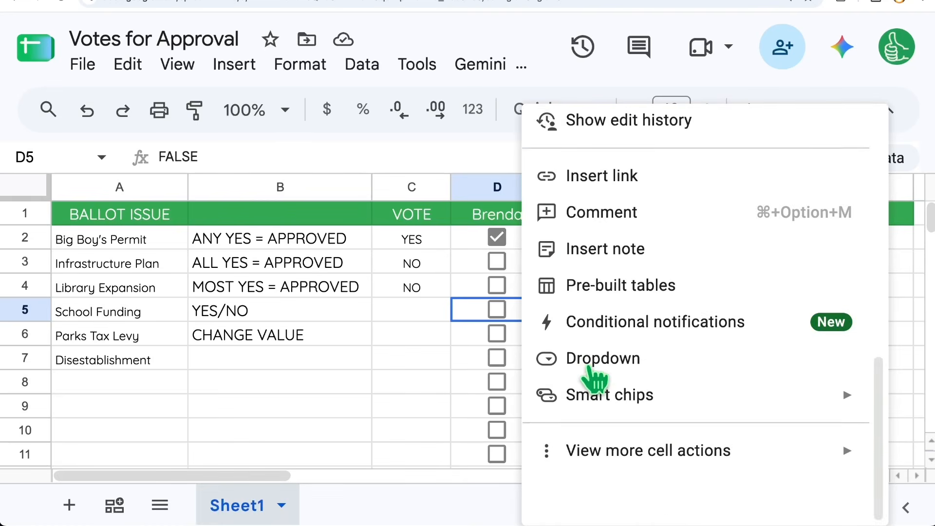
{"action": "scroll", "coordinate": [595, 382], "scroll_direction": "up", "scroll_amount": 1}
{"action": "left_click", "coordinate": [592, 408]}
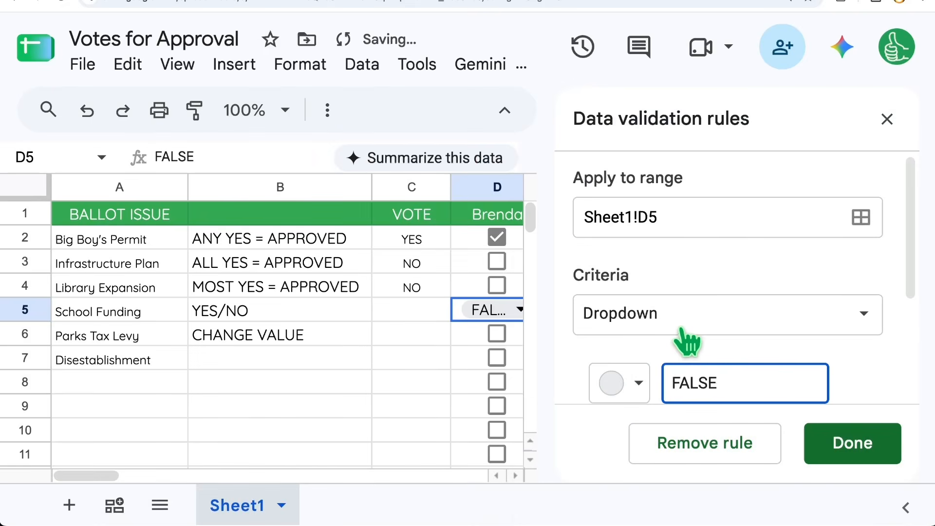
{"action": "left_click", "coordinate": [687, 311]}
{"action": "left_click", "coordinate": [692, 311]}
{"action": "left_click", "coordinate": [706, 377]}
{"action": "scroll", "coordinate": [706, 370], "scroll_direction": "down", "scroll_amount": 2}
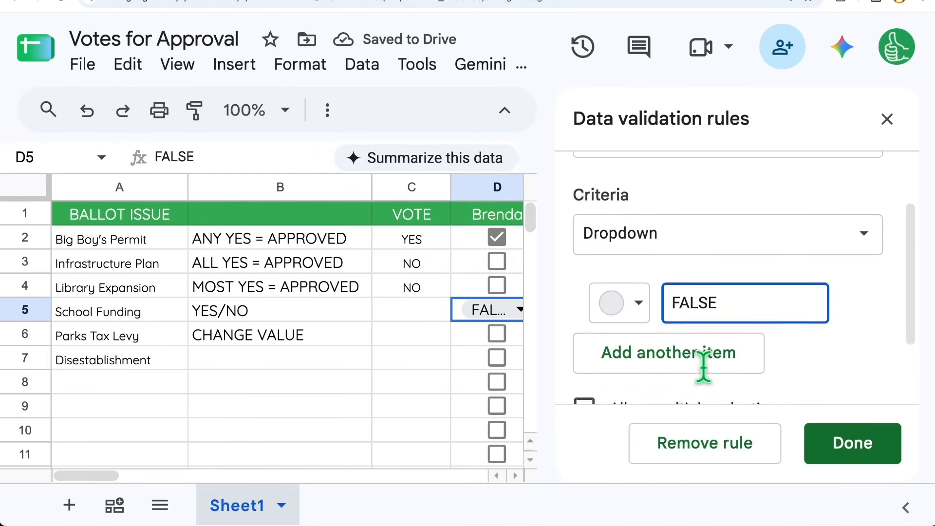
Step: Give the D5 dropdown the items YES and NO, and apply the rule to just this instance
{"action": "left_click_drag", "start_coordinate": [755, 255], "coordinate": [664, 259]}
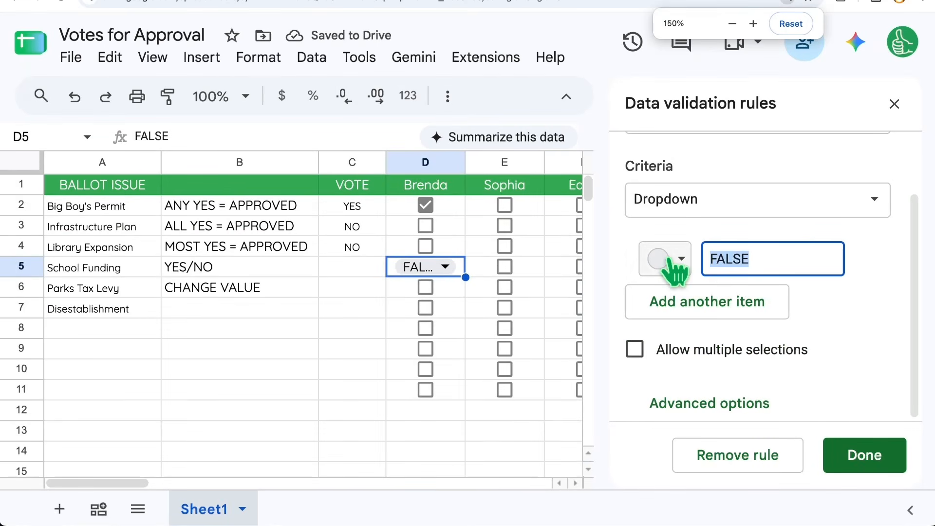
{"action": "type", "text": "T"}
{"action": "type", "text": "ES"}
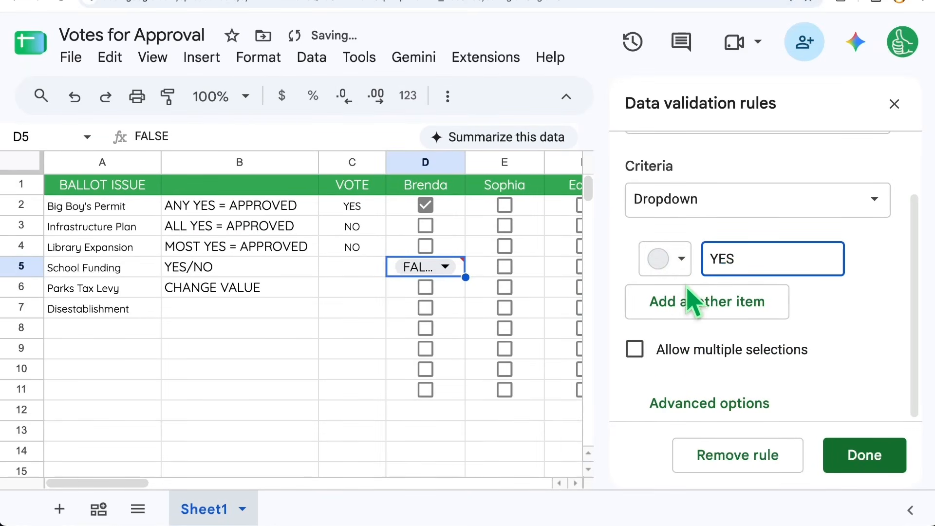
{"action": "left_click", "coordinate": [737, 299]}
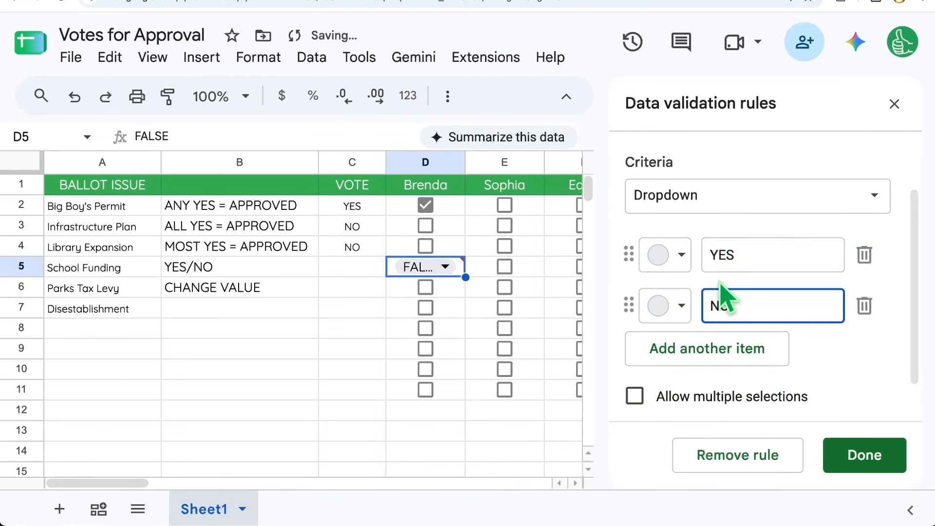
{"action": "left_click", "coordinate": [863, 455]}
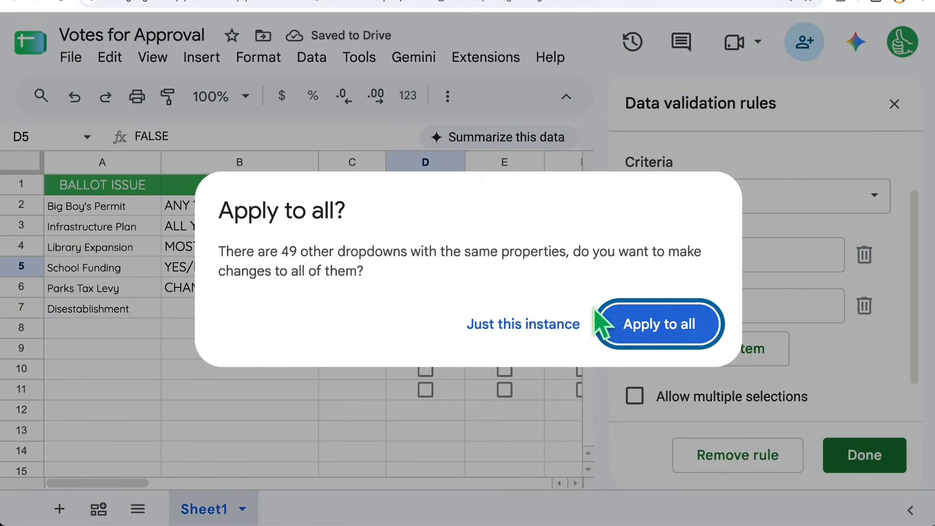
{"action": "left_click", "coordinate": [546, 328]}
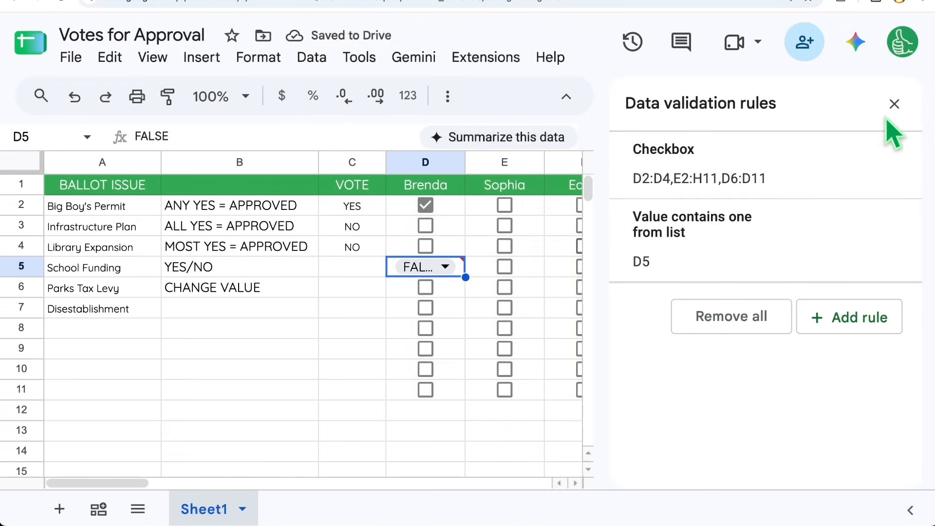
{"action": "left_click", "coordinate": [895, 104]}
Step: Pick YES in the D5 dropdown and clear the cell so it is blank
{"action": "double_click", "coordinate": [436, 267]}
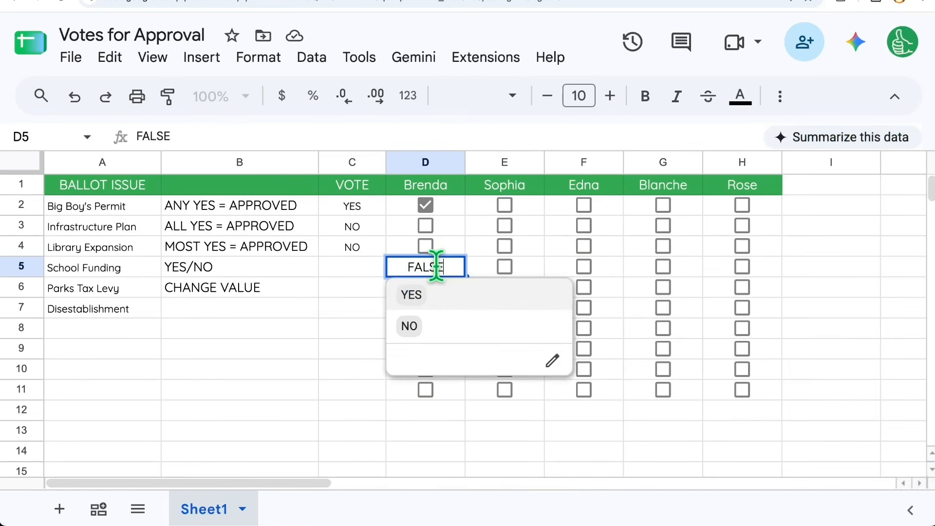
{"action": "left_click", "coordinate": [431, 298]}
{"action": "key", "text": "Delete"}
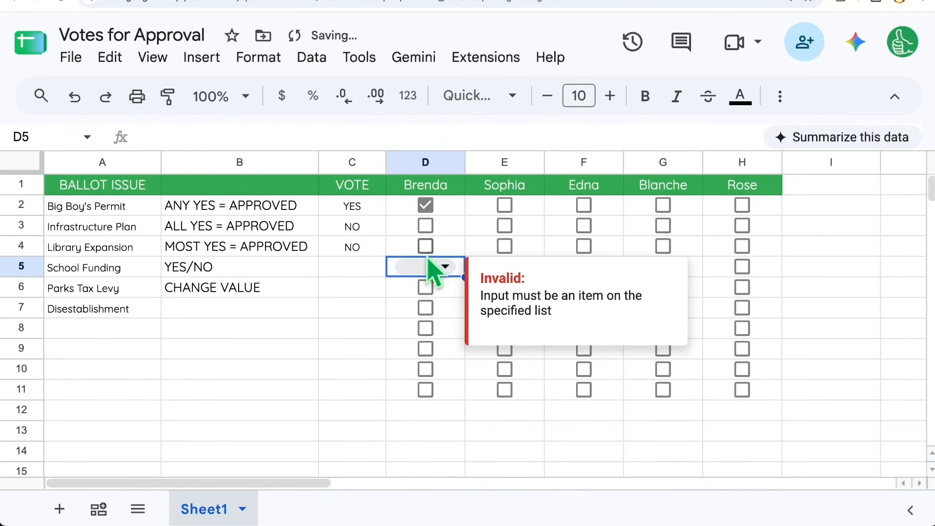
Step: Change the display style of the D5 dropdown to Arrow in its advanced validation options
{"action": "double_click", "coordinate": [447, 268]}
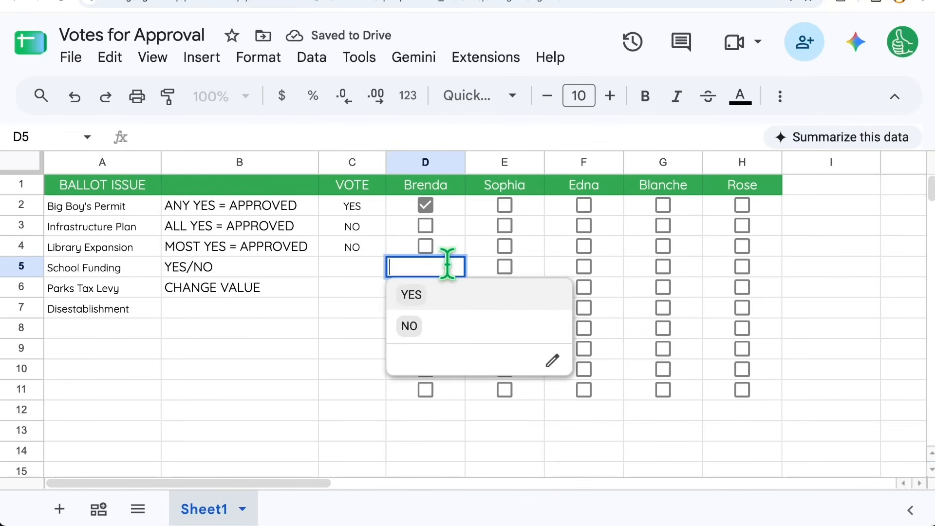
{"action": "left_click", "coordinate": [555, 363]}
{"action": "scroll", "coordinate": [677, 327], "scroll_direction": "down", "scroll_amount": 3}
{"action": "left_click", "coordinate": [697, 403]}
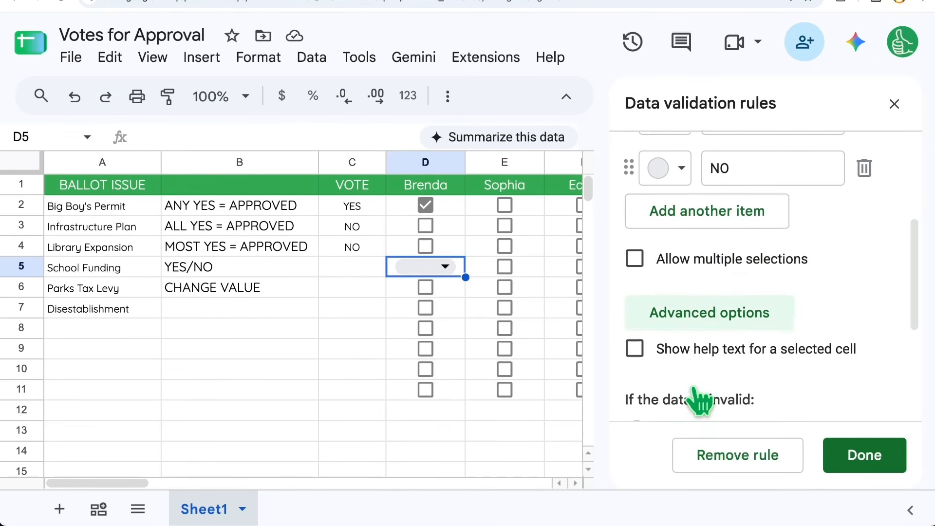
{"action": "scroll", "coordinate": [648, 360], "scroll_direction": "down", "scroll_amount": 4}
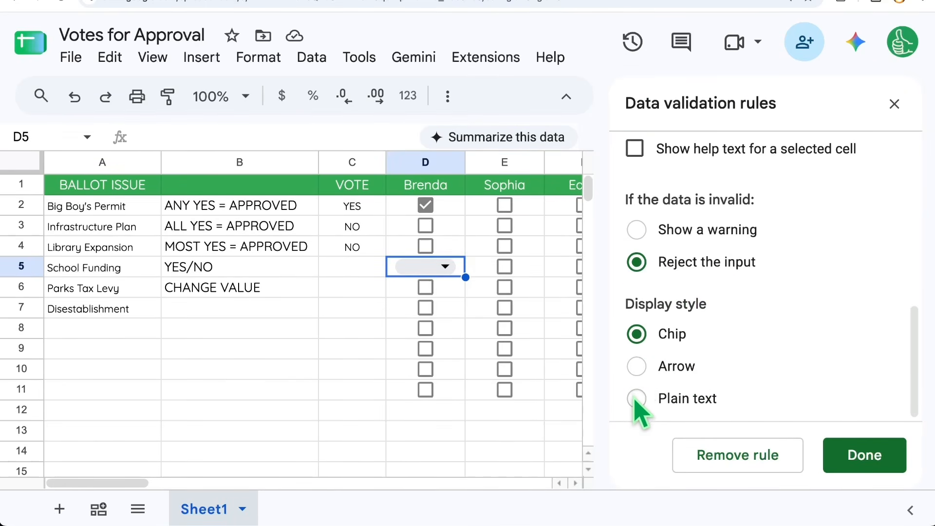
{"action": "left_click", "coordinate": [637, 399]}
{"action": "left_click", "coordinate": [638, 368]}
{"action": "left_click", "coordinate": [861, 444]}
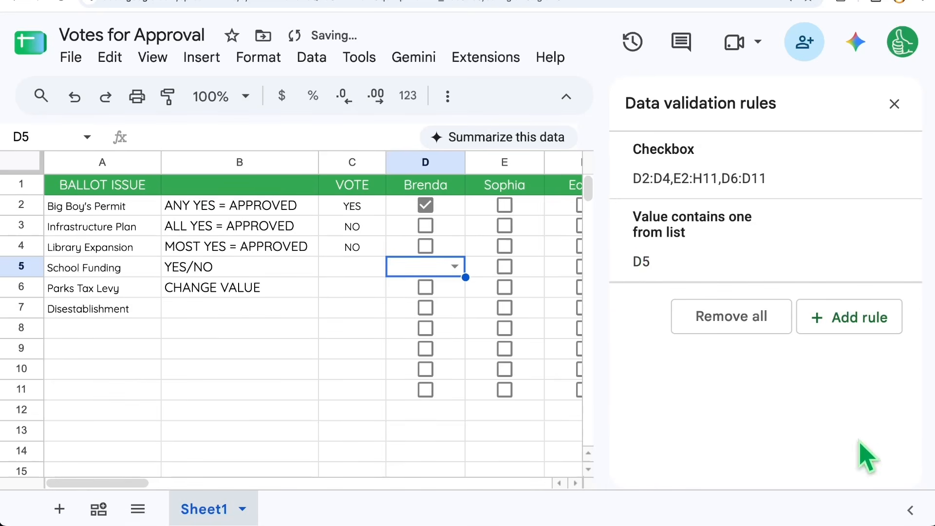
{"action": "left_click", "coordinate": [895, 104]}
Step: Pick YES in the D5 dropdown and copy the cell to E5 and F5
{"action": "left_click", "coordinate": [456, 269]}
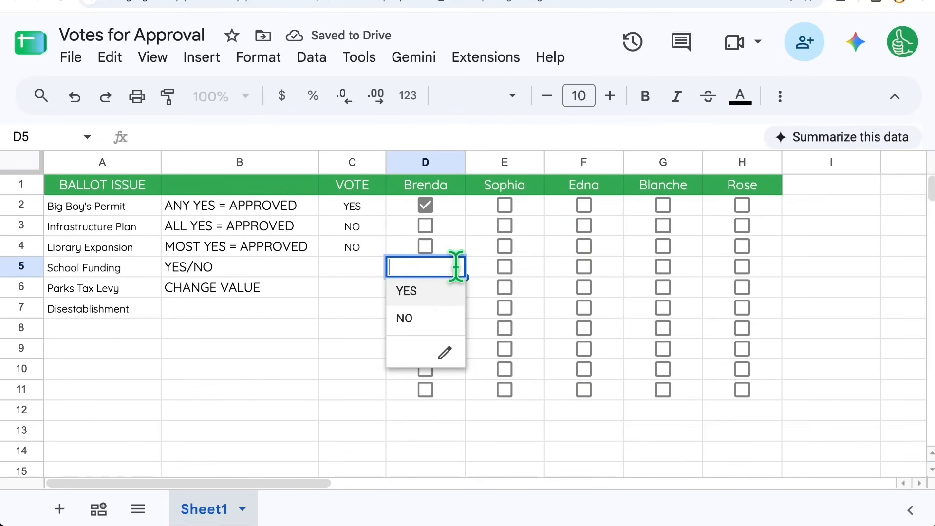
{"action": "left_click", "coordinate": [448, 292]}
{"action": "key", "text": "ctrl+c"}
{"action": "key", "text": "Right"}
{"action": "key", "text": "ctrl+v"}
{"action": "key", "text": "Right"}
{"action": "key", "text": "ctrl+v"}
Step: Clear the YES values from the dropdowns in D5 and E5
{"action": "key", "text": "Left"}
{"action": "key", "text": "Left"}
{"action": "key", "text": "Delete"}
{"action": "key", "text": "Right"}
{"action": "key", "text": "Delete"}
{"action": "key", "text": "Right"}
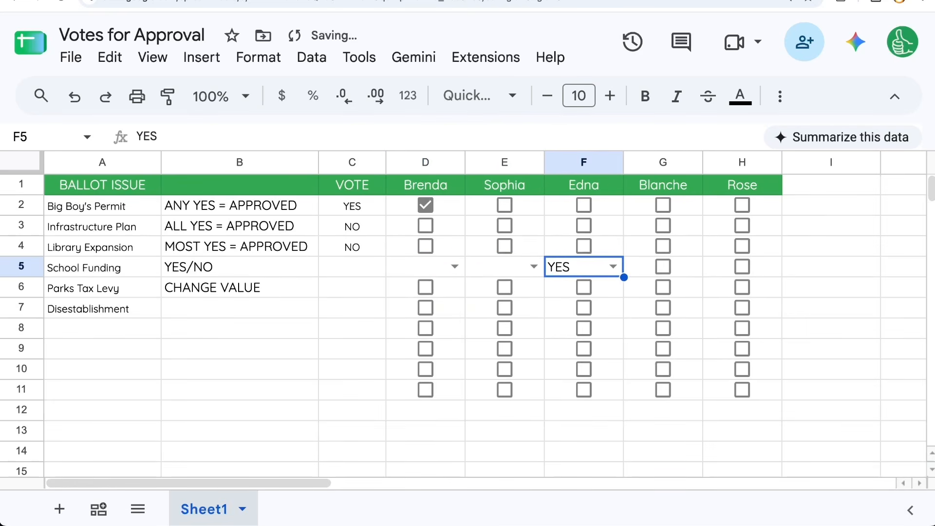
Step: Copy the blank dropdown in E5 to F5, G5 and H5
{"action": "key", "text": "Left"}
{"action": "key", "text": "ctrl+c"}
{"action": "key", "text": "Right"}
{"action": "key", "text": "ctrl+v"}
{"action": "key", "text": "Right"}
{"action": "key", "text": "ctrl+v"}
{"action": "key", "text": "Right"}
{"action": "key", "text": "ctrl+v"}
{"action": "key", "text": "Left"}
{"action": "key", "text": "Left"}
{"action": "key", "text": "Left"}
{"action": "key", "text": "Left"}
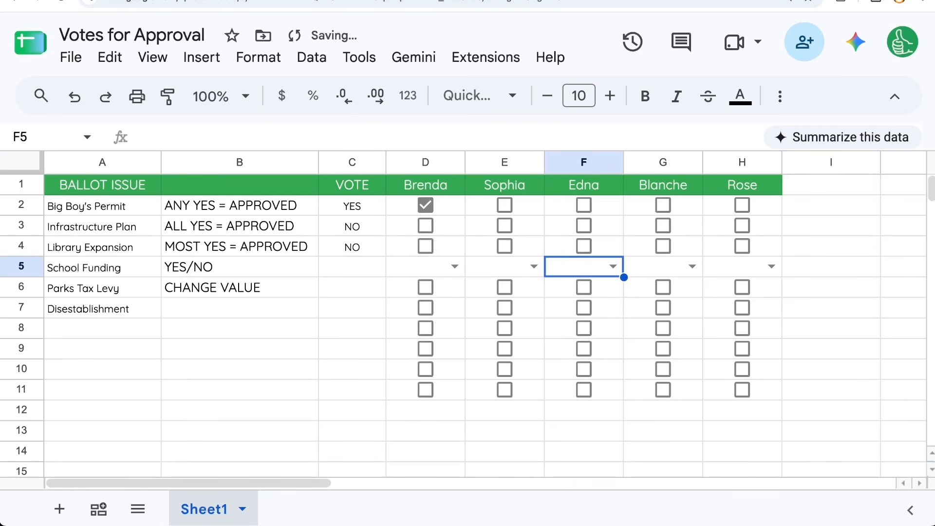
{"action": "key", "text": "shift+Down"}
{"action": "key", "text": "shift+Right"}
{"action": "key", "text": "shift+Right"}
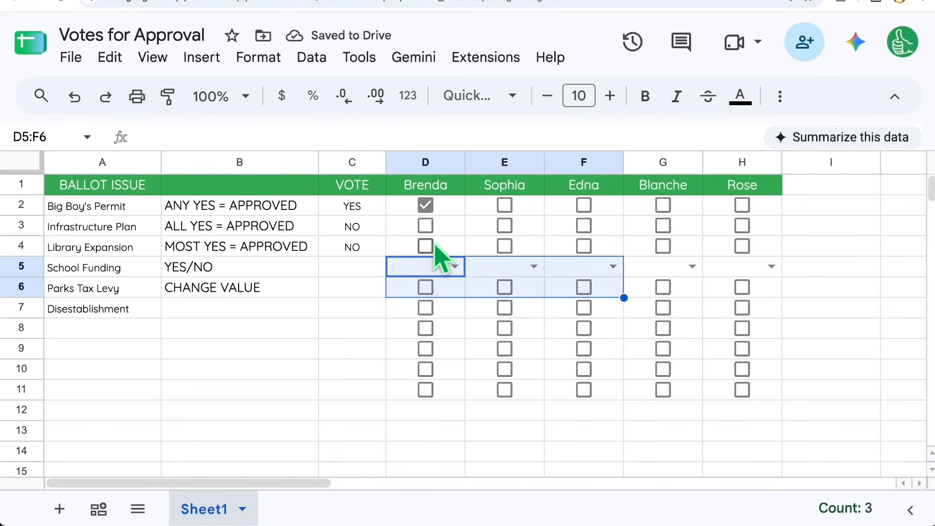
{"action": "key", "text": "ctrl+plus"}
{"action": "key", "text": "ctrl+plus"}
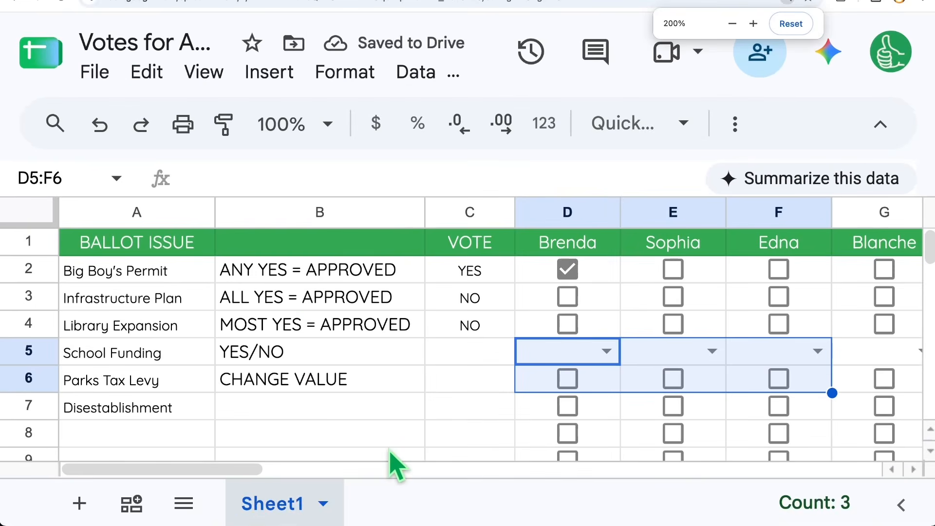
{"action": "key", "text": "ctrl+minus"}
Step: Check the options in the D5 dropdown and review the existing VOTE formulas in C2 and C4
{"action": "left_click", "coordinate": [514, 312]}
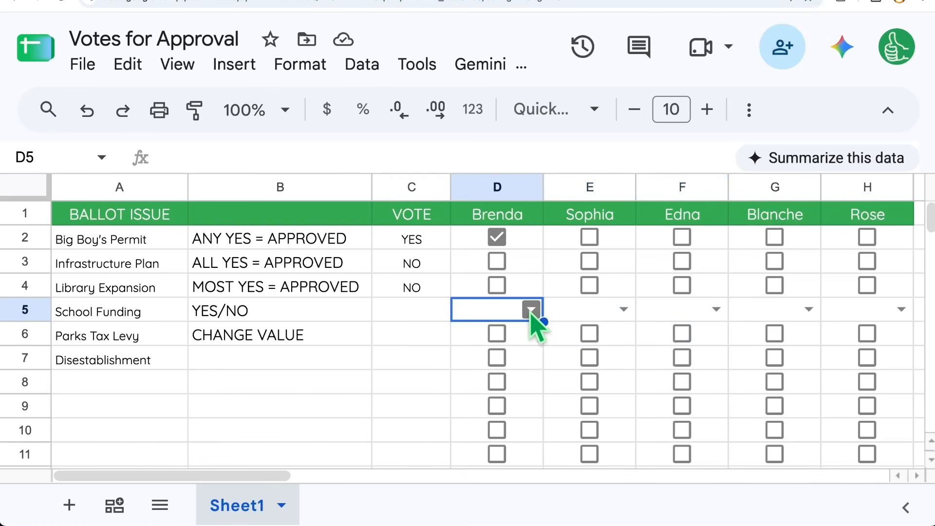
{"action": "left_click", "coordinate": [531, 310]}
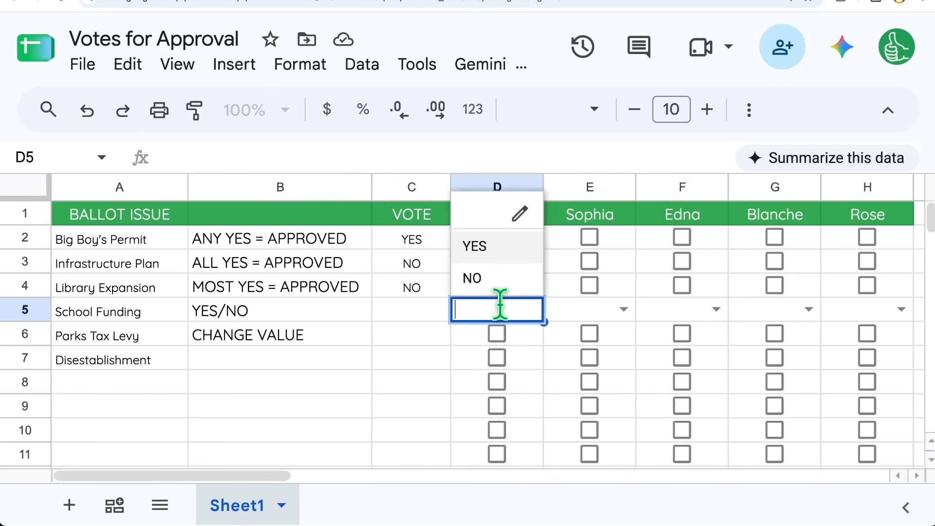
{"action": "left_click", "coordinate": [404, 314]}
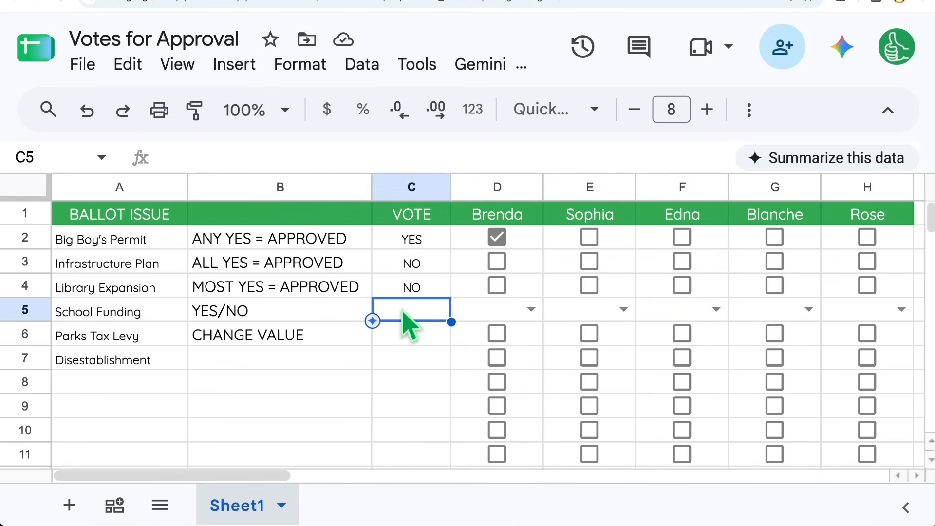
{"action": "left_click", "coordinate": [430, 241]}
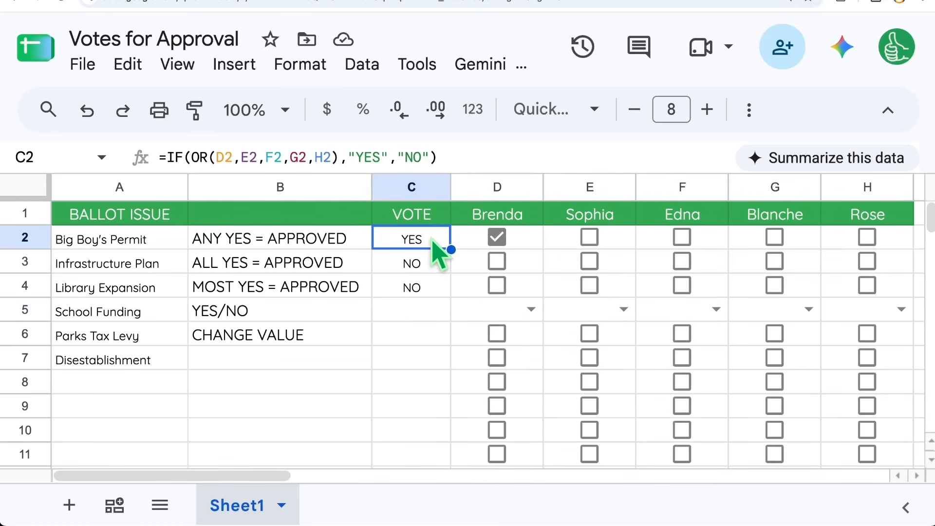
{"action": "left_click", "coordinate": [429, 307]}
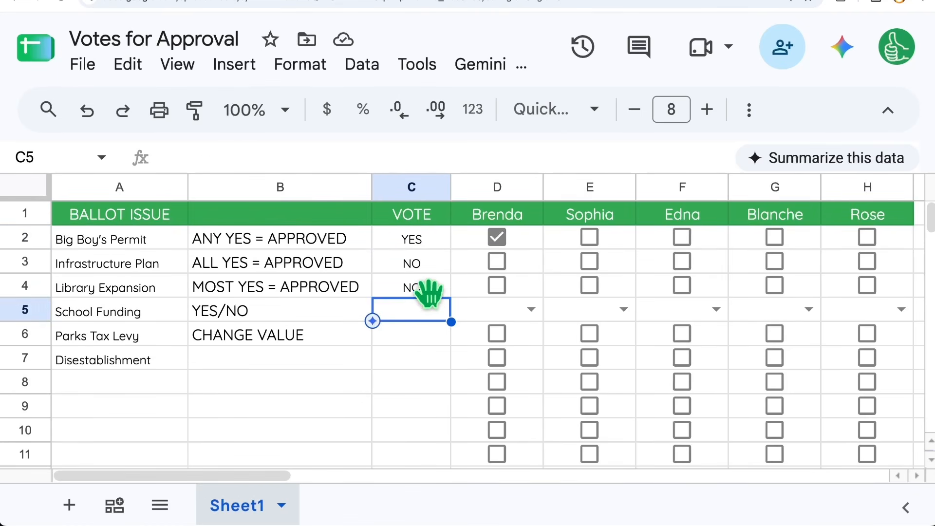
{"action": "left_click", "coordinate": [431, 292]}
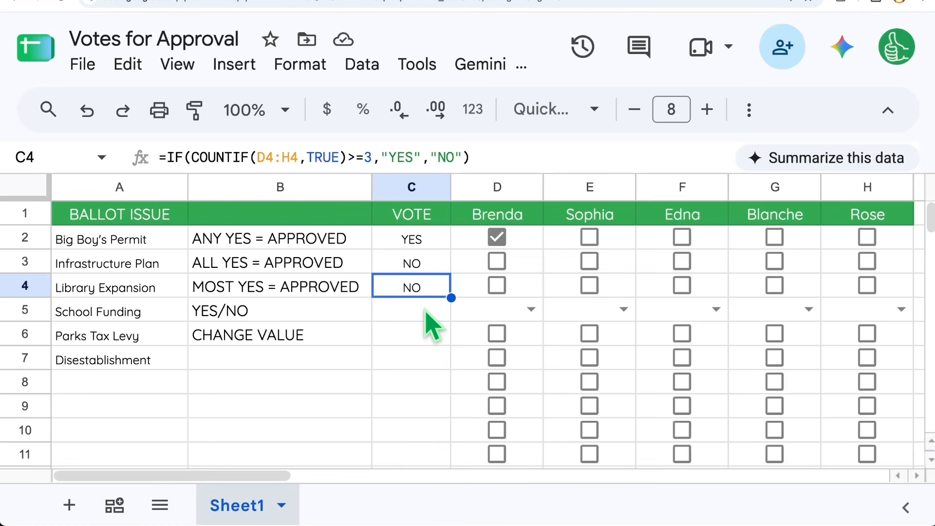
Step: Enter the formula =COUNTIF(D5:H5,"YES") in C5 to count the YES votes for School Funding
{"action": "left_click", "coordinate": [430, 312]}
{"action": "type", "text": "="}
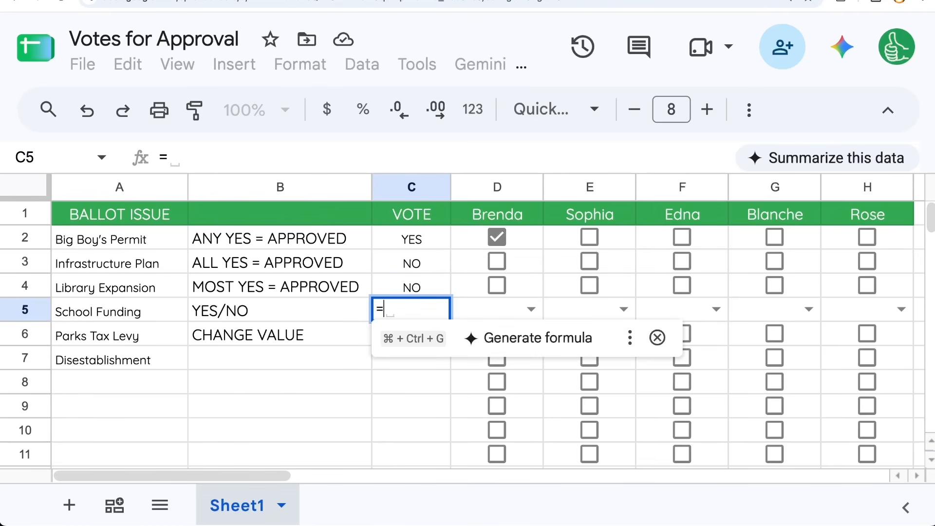
{"action": "type", "text": "COUNTIF("}
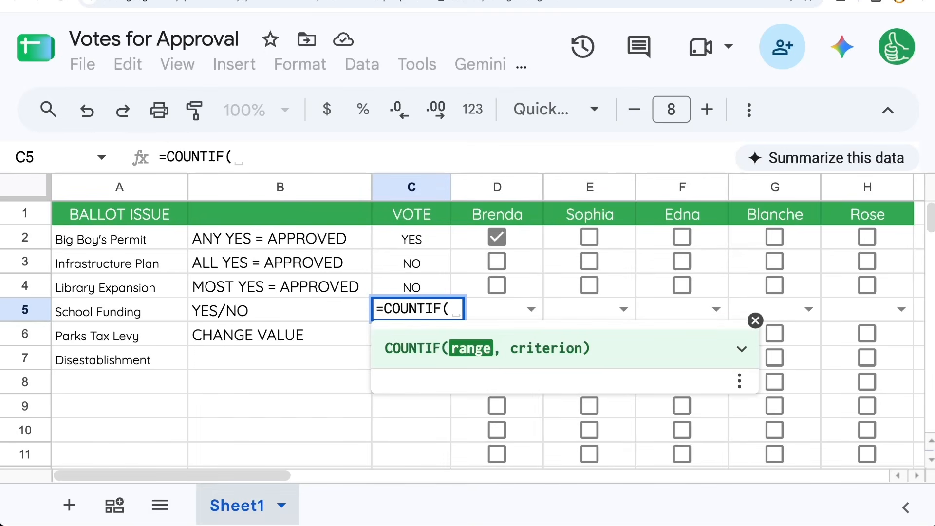
{"action": "type", "text": "D"}
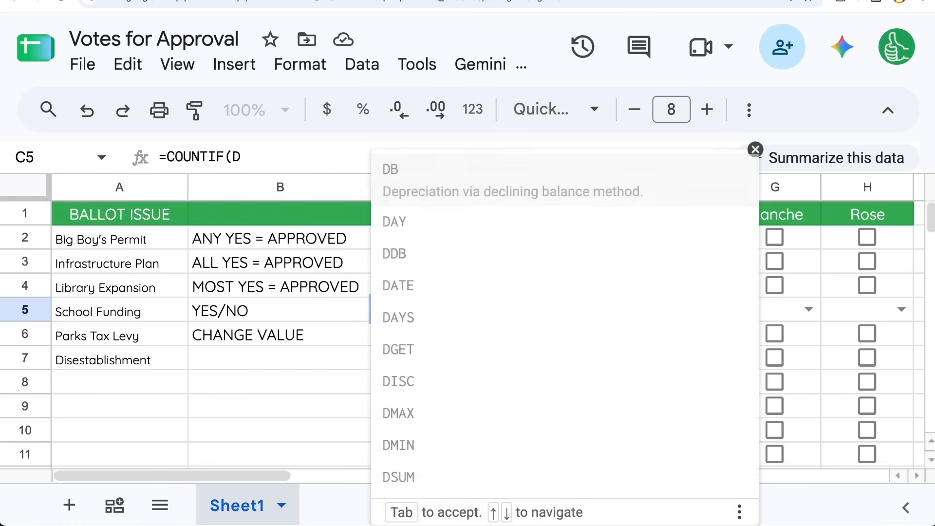
{"action": "type", "text": "5:"}
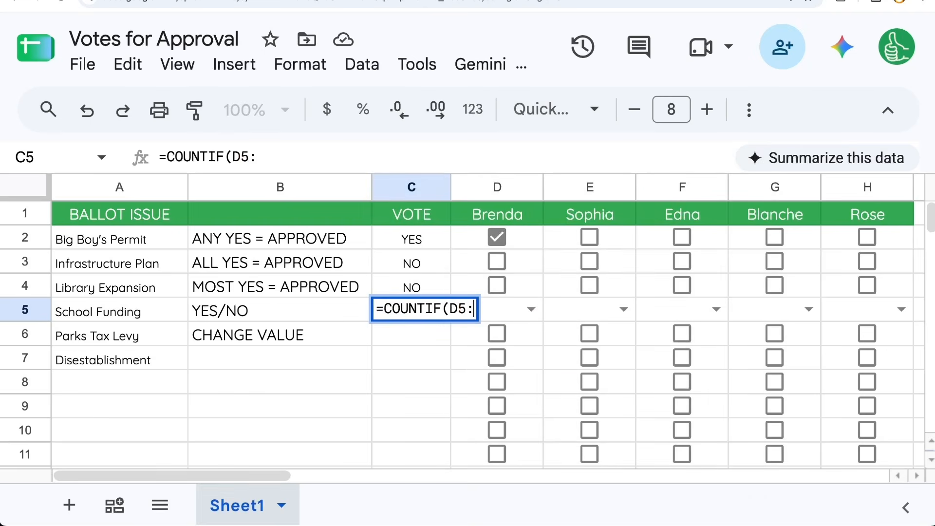
{"action": "type", "text": "H5)"}
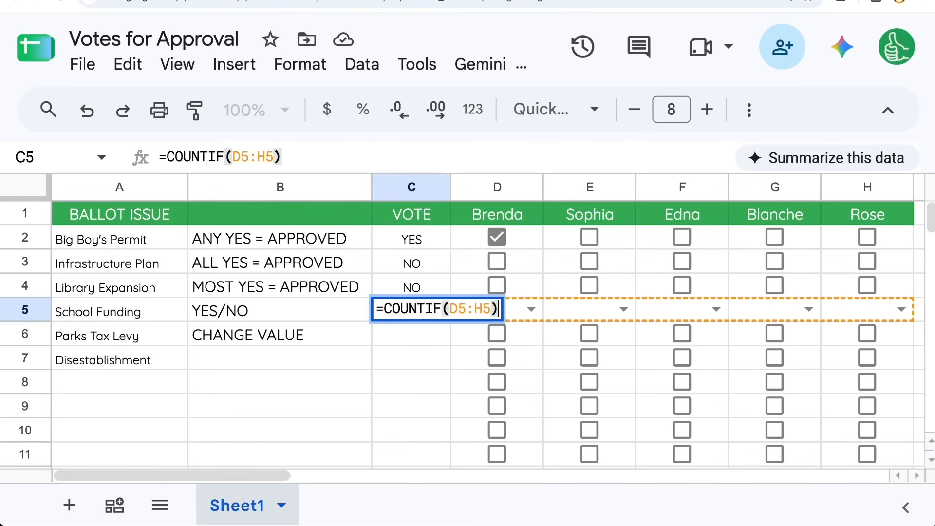
{"action": "key", "text": "BackSpace"}
{"action": "type", "text": ", "}
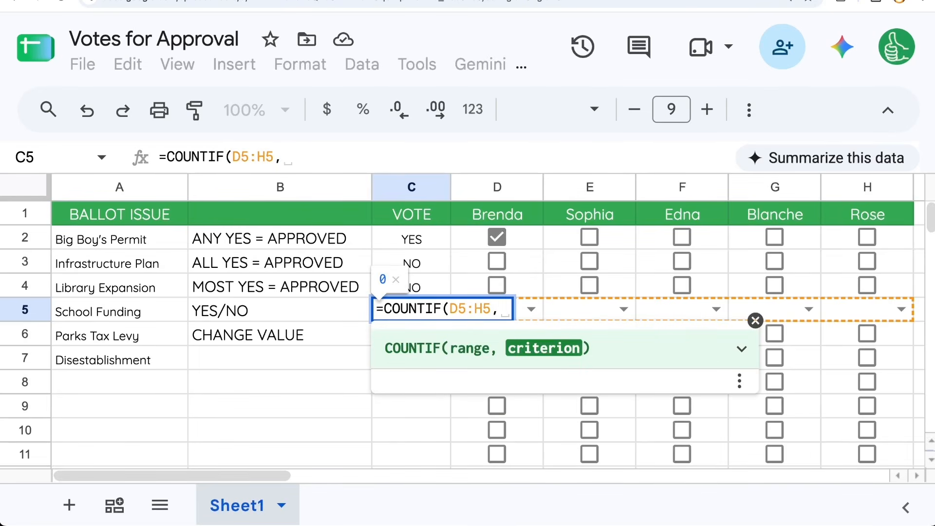
{"action": "type", "text": "YES"}
{"action": "key", "text": "BackSpace"}
{"action": "key", "text": "BackSpace"}
{"action": "key", "text": "BackSpace"}
{"action": "type", "text": "\"YES\""}
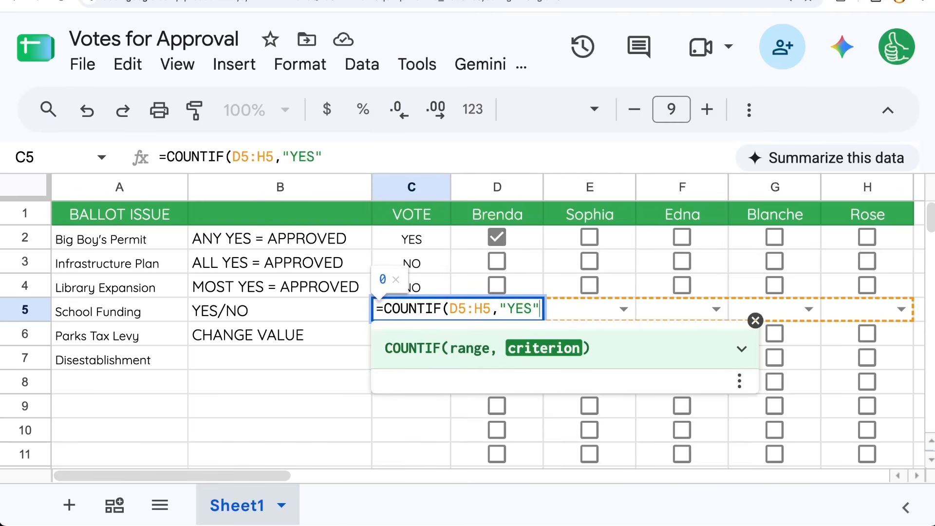
{"action": "type", "text": ")"}
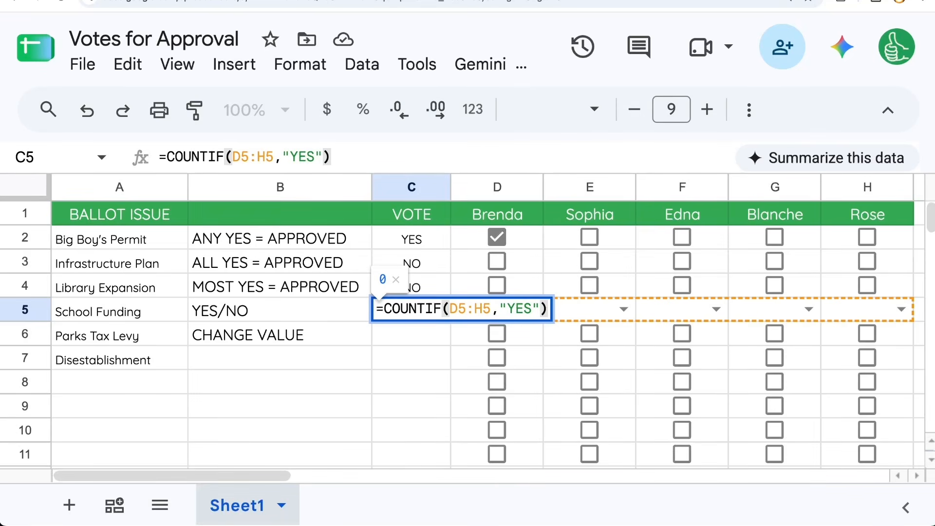
{"action": "key", "text": "Return"}
Step: Pick YES in the School Funding dropdowns in D5, E5 and F5
{"action": "left_click", "coordinate": [520, 311]}
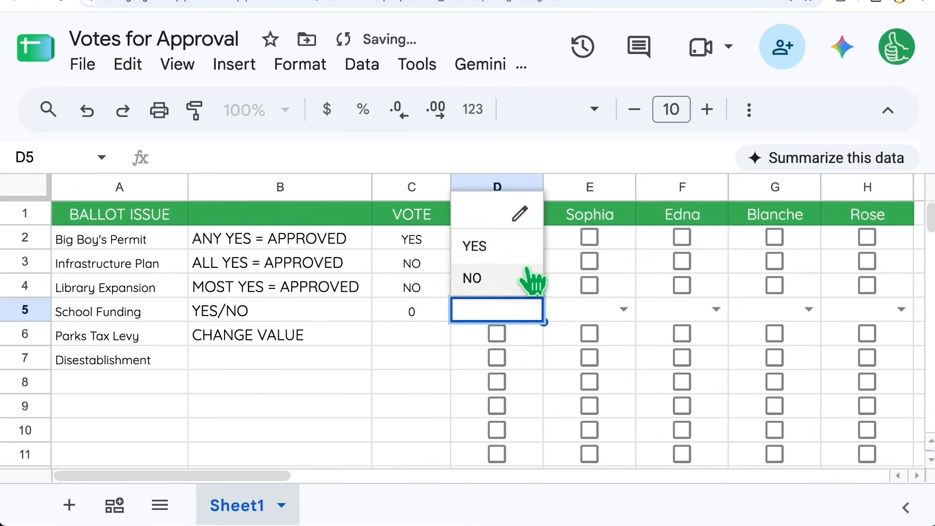
{"action": "left_click", "coordinate": [531, 248]}
{"action": "left_click", "coordinate": [617, 307]}
{"action": "left_click", "coordinate": [620, 261]}
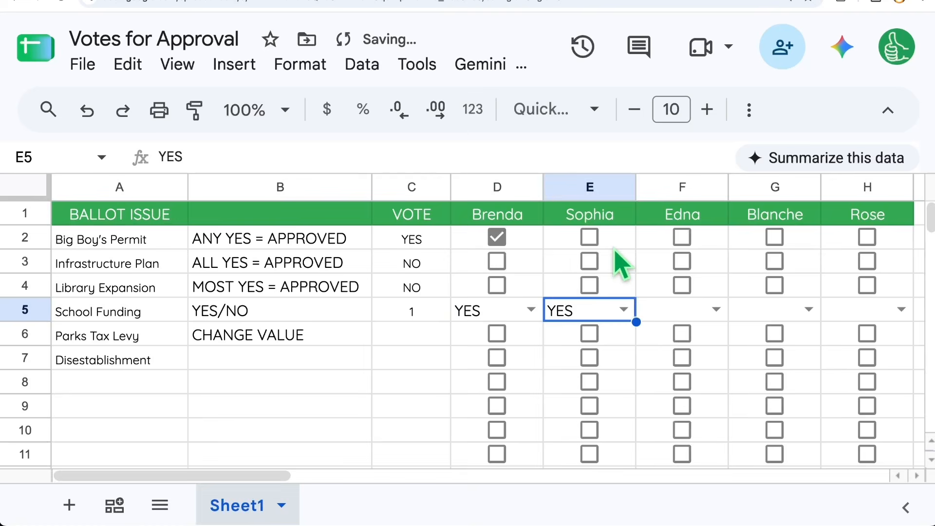
{"action": "left_click", "coordinate": [696, 310]}
{"action": "left_click", "coordinate": [710, 308]}
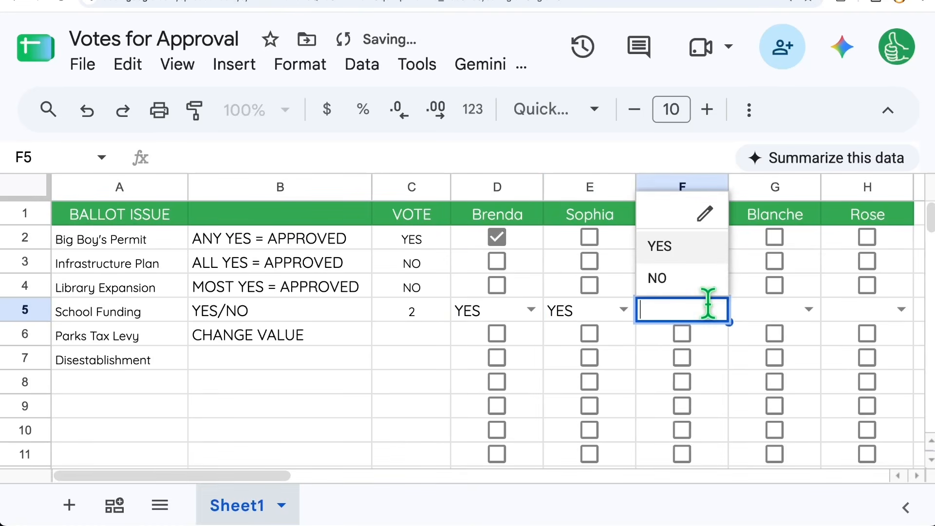
{"action": "left_click", "coordinate": [697, 249]}
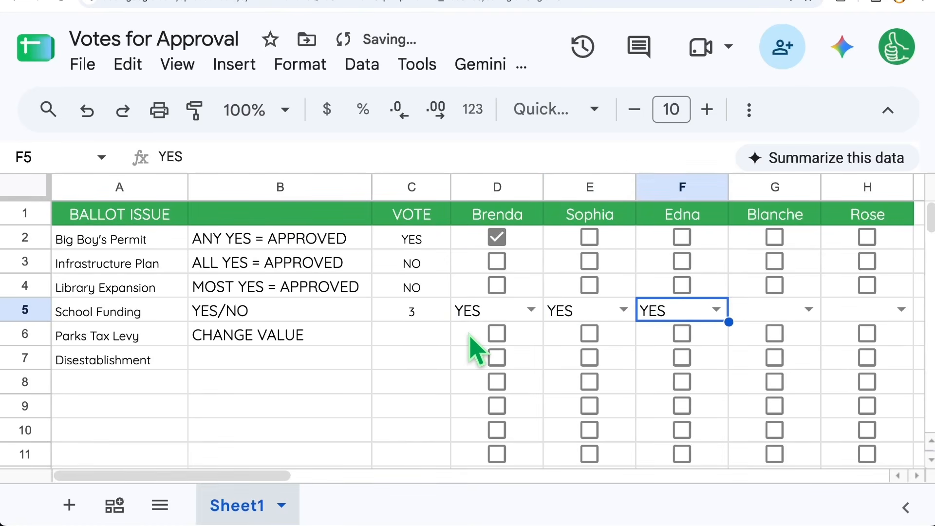
Step: Center the contents of the dropdown cells D5:H5 horizontally
{"action": "left_click_drag", "start_coordinate": [507, 314], "coordinate": [828, 314]}
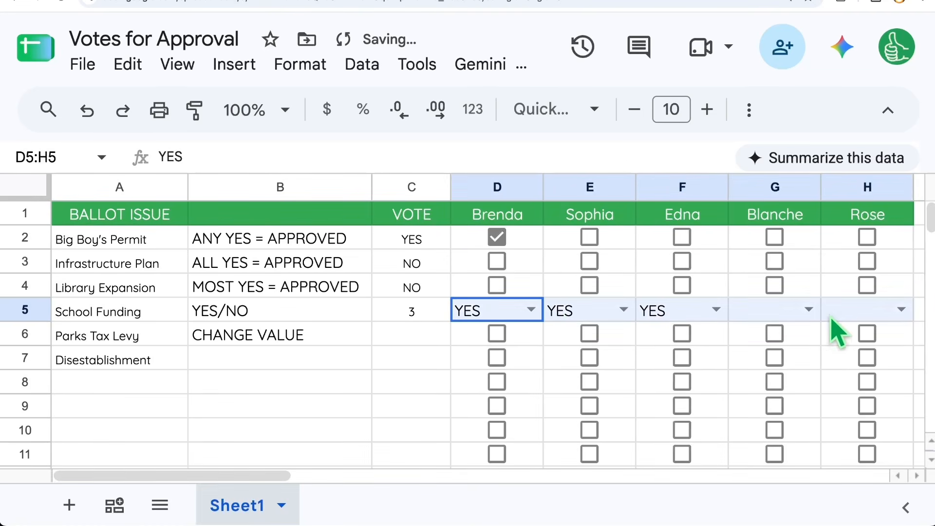
{"action": "left_click", "coordinate": [753, 122]}
{"action": "left_click", "coordinate": [322, 156]}
{"action": "left_click", "coordinate": [358, 200]}
Step: Extend C5's formula to =IF(COUNTIF(D5:H5,"YES")>0,"APPROVED","NOT APPROVED")
{"action": "left_click", "coordinate": [414, 317]}
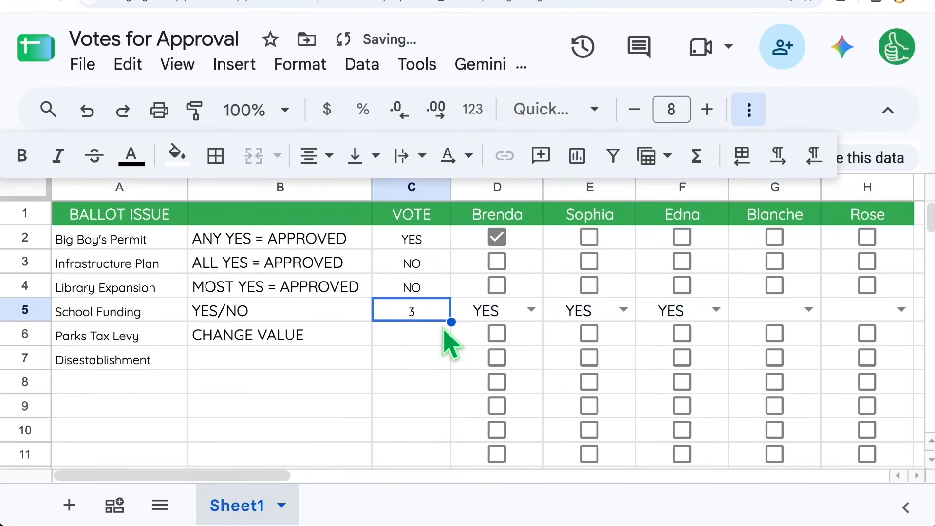
{"action": "double_click", "coordinate": [432, 311]}
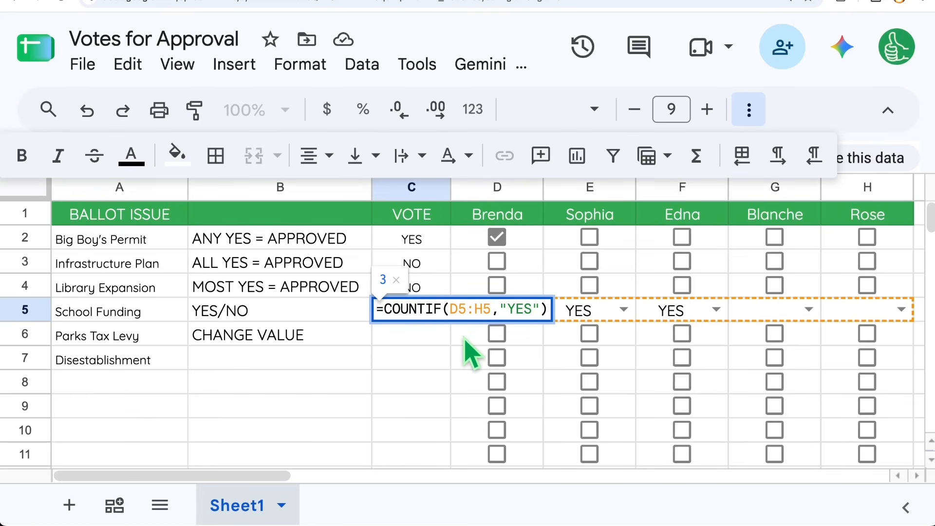
{"action": "type", "text": "IF("}
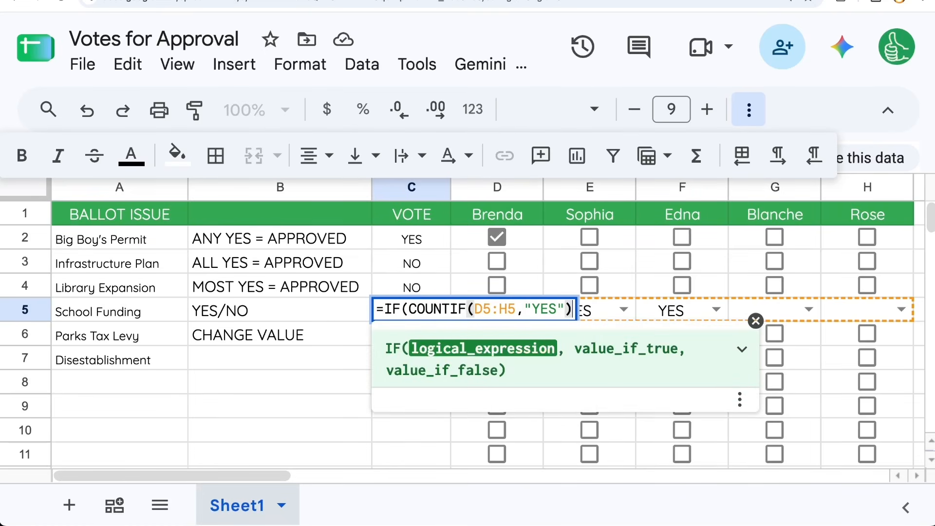
{"action": "type", "text": ">"}
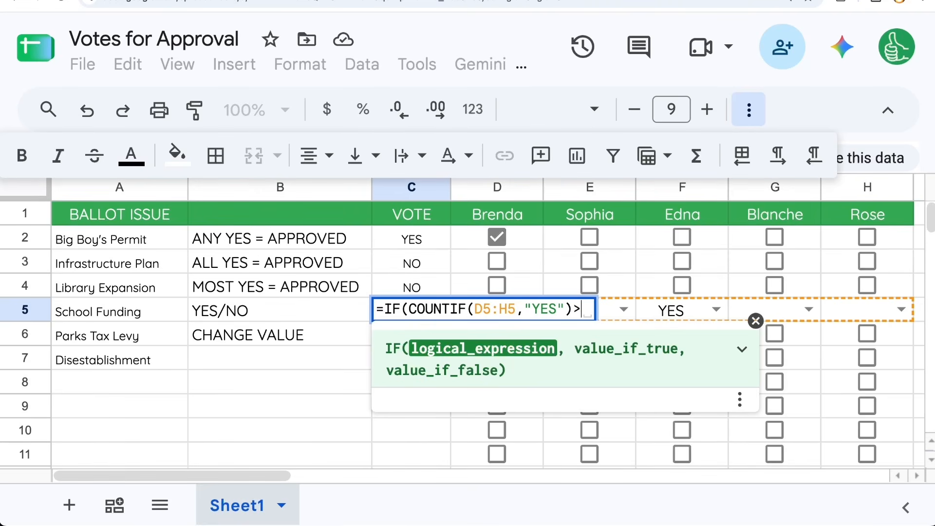
{"action": "type", "text": "0"}
{"action": "type", "text": ",\"YE"}
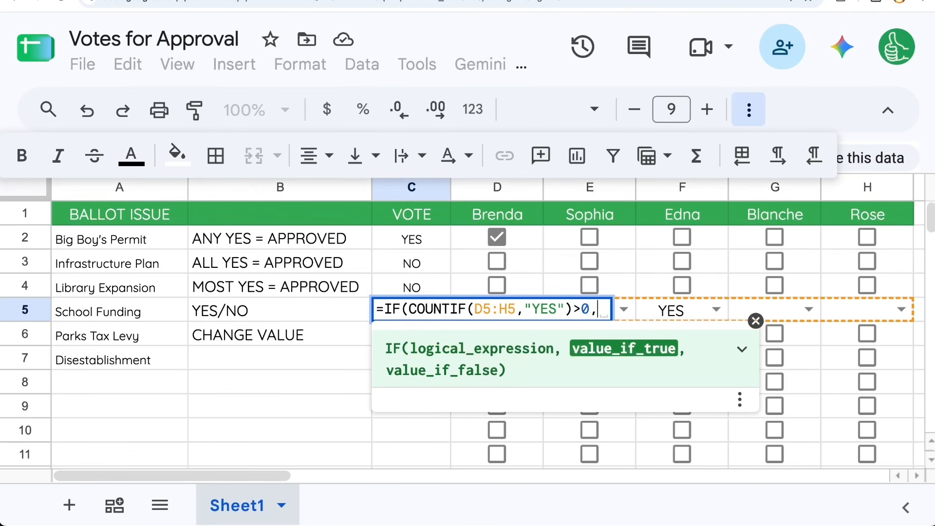
{"action": "key", "text": "BackSpace"}
{"action": "key", "text": "BackSpace"}
{"action": "type", "text": "A"}
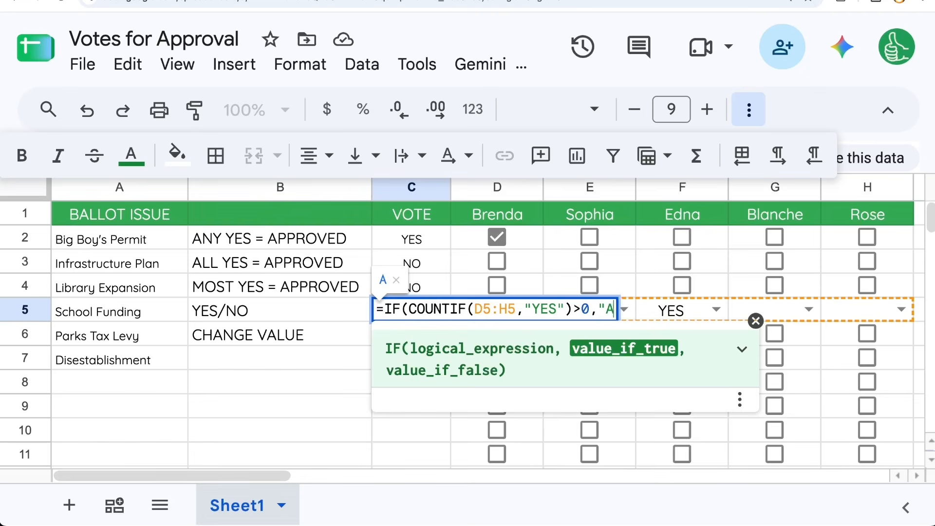
{"action": "type", "text": "PPROVED\",\"NO"}
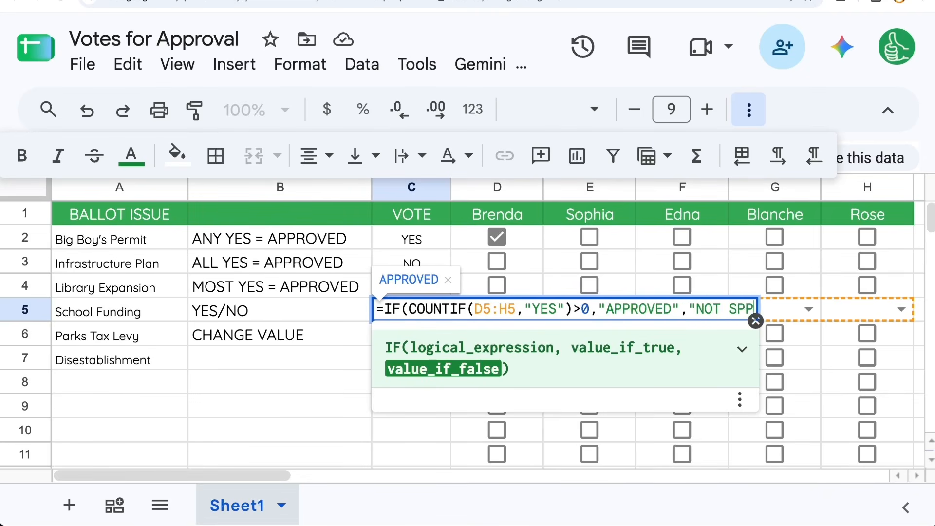
{"action": "type", "text": "T APPROVED\")"}
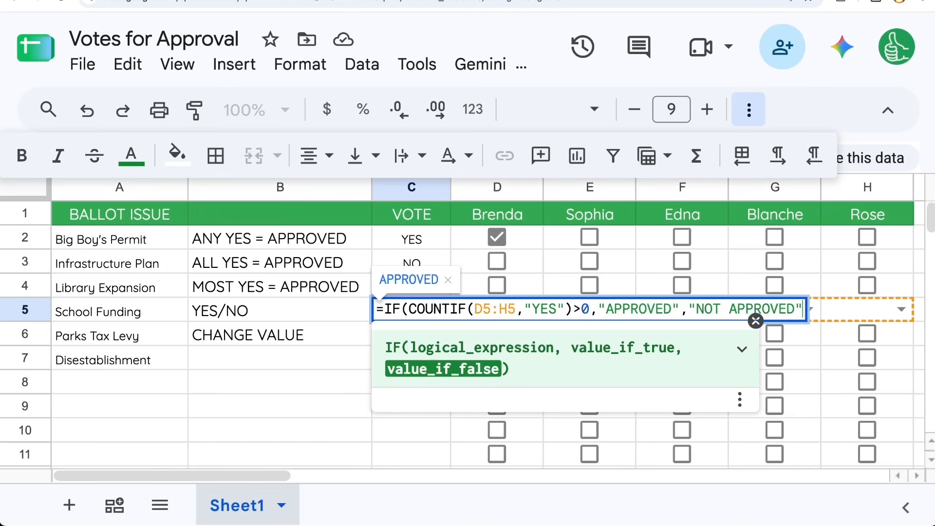
{"action": "left_click", "coordinate": [596, 309]}
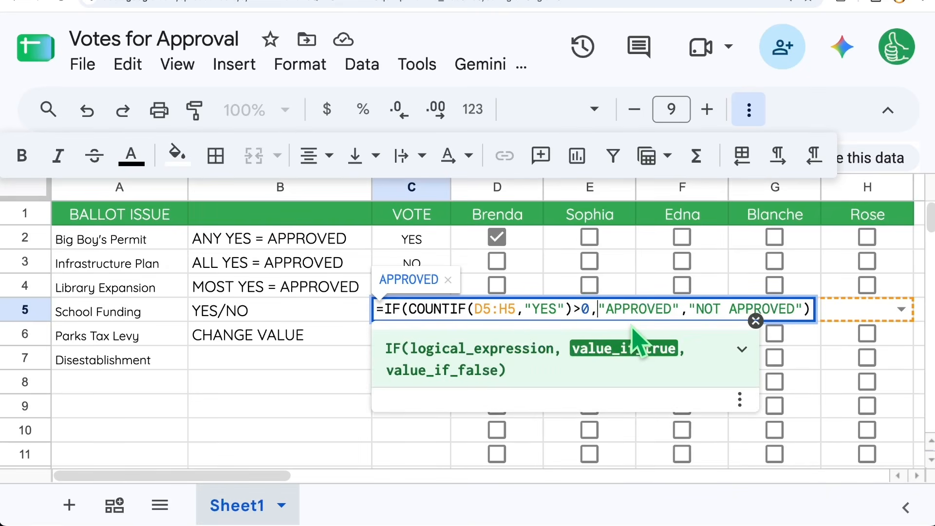
{"action": "key", "text": "Left"}
{"action": "key", "text": "Left"}
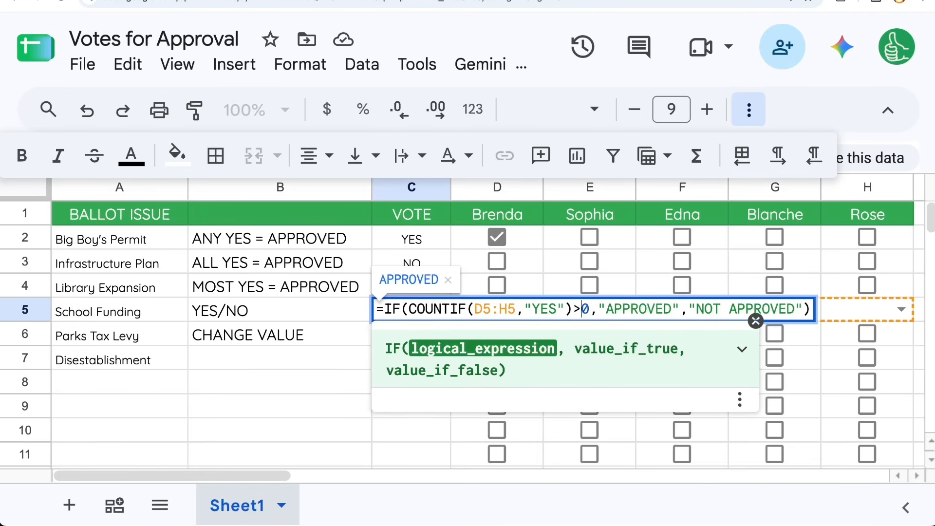
{"action": "key", "text": "Return"}
{"action": "key", "text": "Up"}
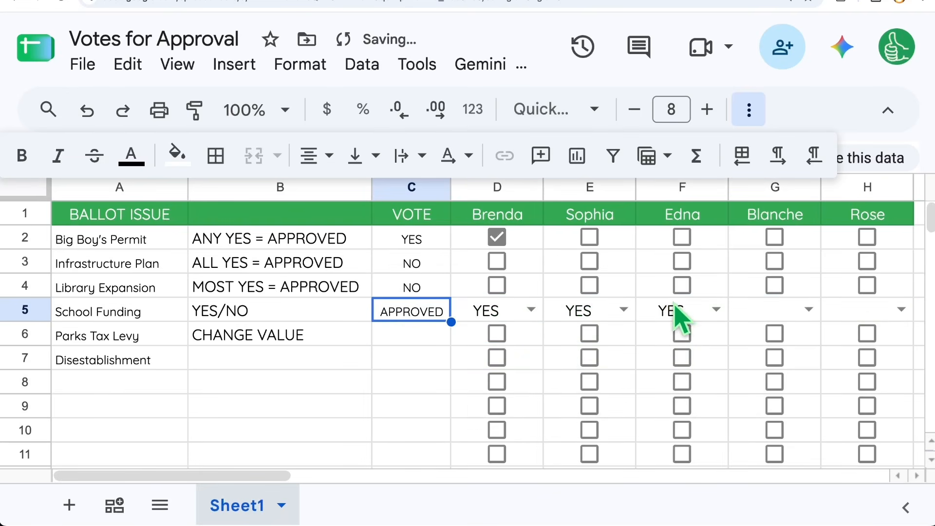
Step: Copy the blank dropdown in G5 over F5, E5 and D5 to clear their votes
{"action": "left_click", "coordinate": [765, 308]}
{"action": "key", "text": "ctrl+c"}
{"action": "key", "text": "Left"}
{"action": "key", "text": "ctrl+v"}
{"action": "key", "text": "Left"}
{"action": "key", "text": "ctrl+v"}
{"action": "key", "text": "Left"}
{"action": "key", "text": "ctrl+v"}
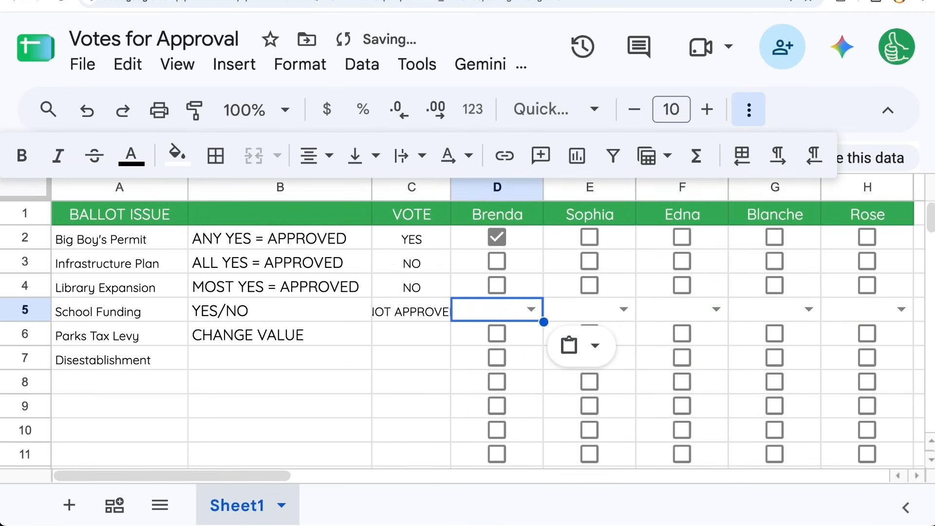
Step: Change the condition in C5's formula to COUNTIF(D5:H5,"YES")>=3
{"action": "left_click", "coordinate": [408, 316]}
{"action": "double_click", "coordinate": [446, 313]}
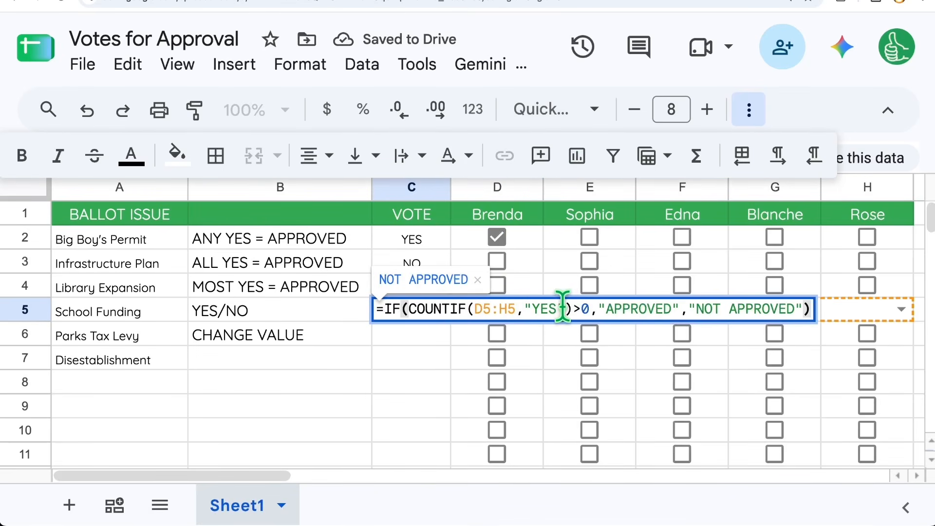
{"action": "left_click", "coordinate": [588, 310]}
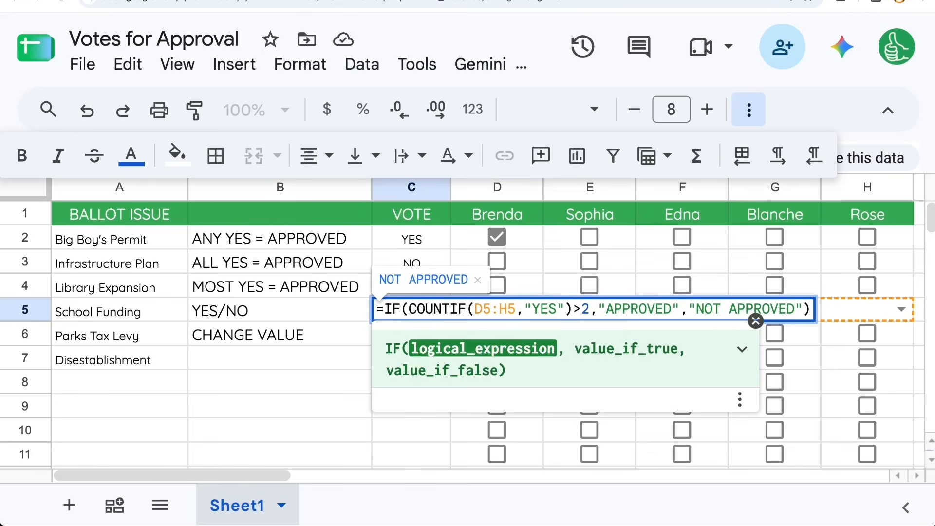
{"action": "key", "text": "BackSpace"}
{"action": "type", "text": "= "}
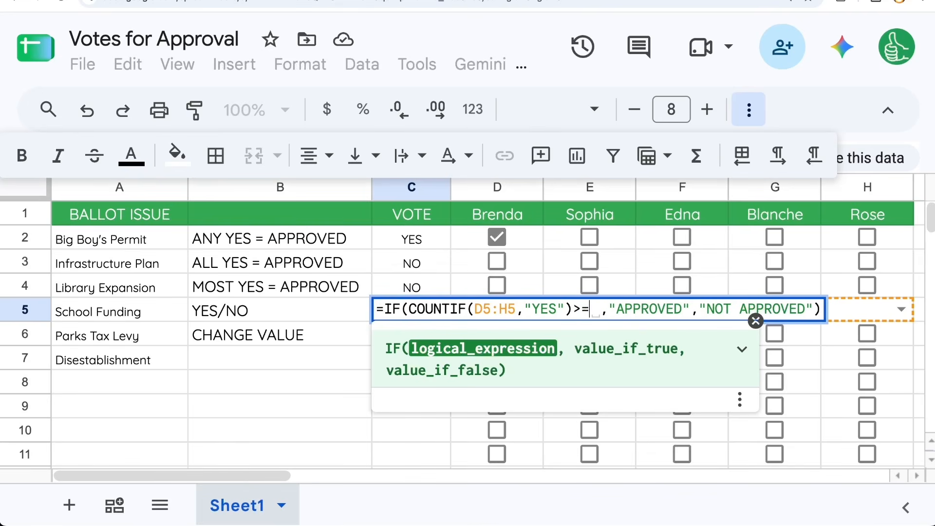
{"action": "type", "text": "3"}
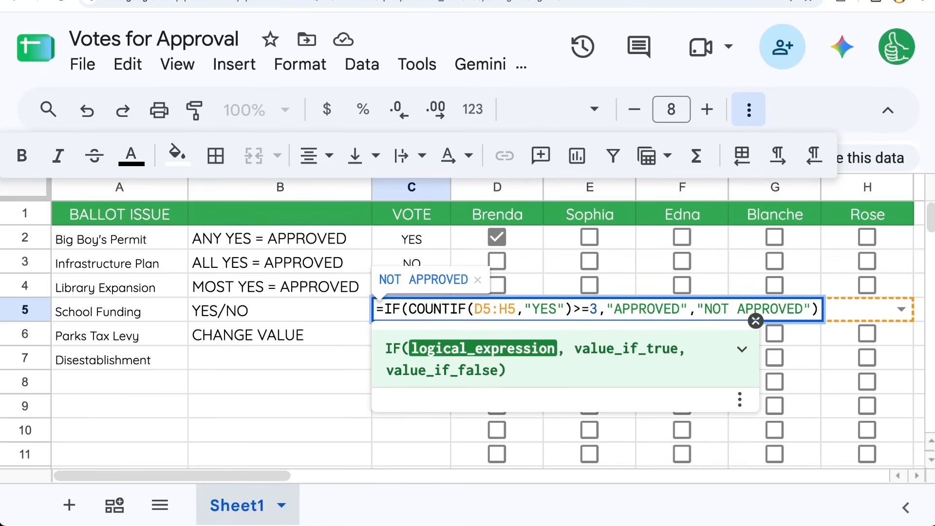
Step: Make C5's formula require unanimous votes with the condition COUNTIF(D5:H5,"YES")=5
{"action": "key", "text": "BackSpace"}
{"action": "key", "text": "BackSpace"}
{"action": "key", "text": "BackSpace"}
{"action": "type", "text": "=5"}
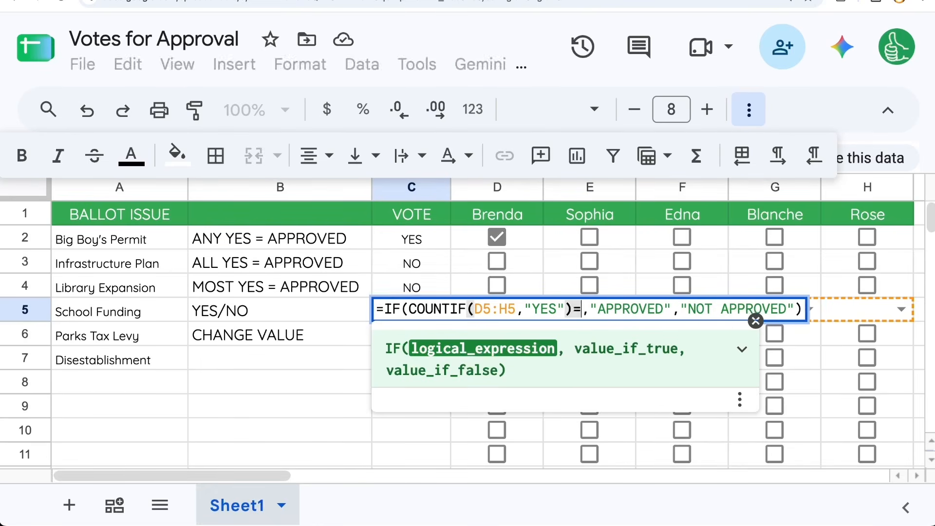
{"action": "key", "text": "Return"}
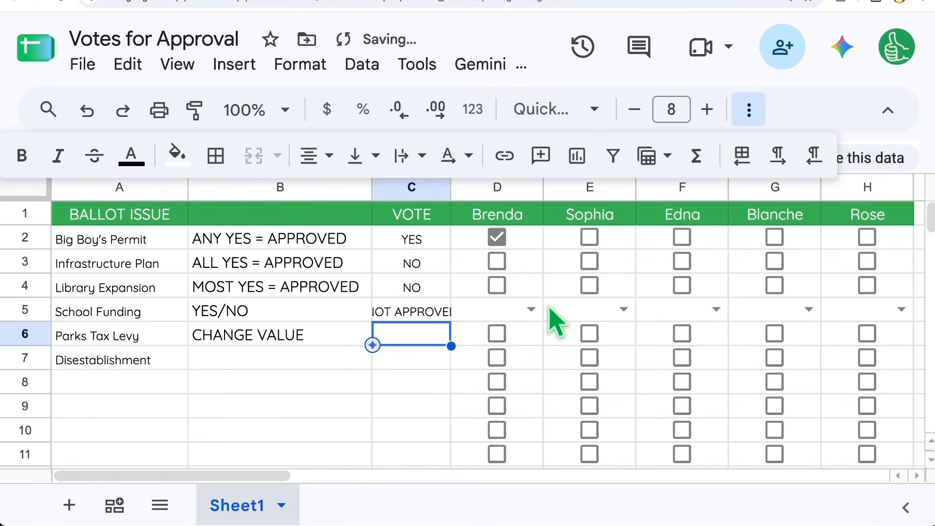
Step: Set the School Funding dropdown in D5 to YES
{"action": "left_click", "coordinate": [495, 296]}
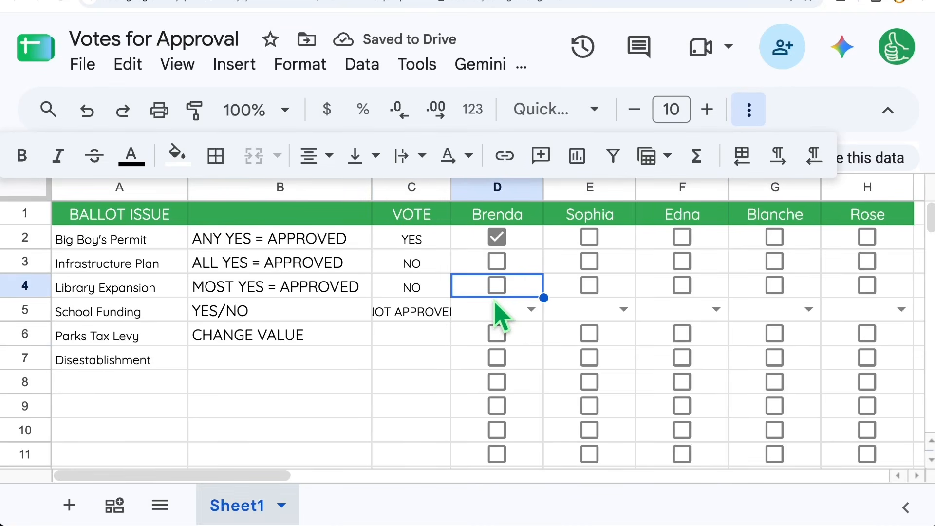
{"action": "key", "text": "Down"}
{"action": "type", "text": "Ye"}
{"action": "key", "text": "Return"}
{"action": "key", "text": "Up"}
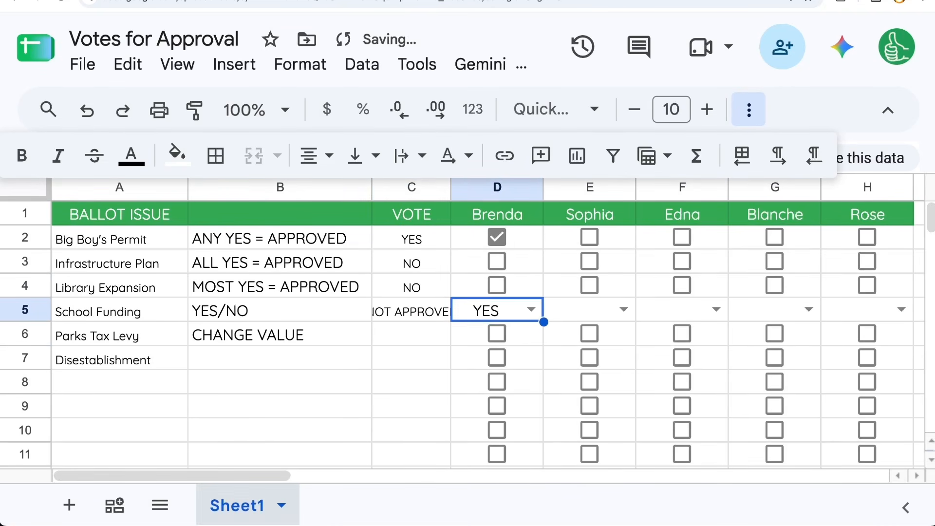
Step: Copy D5's YES vote into each of the School Funding cells E5:H5
{"action": "key", "text": "ctrl+c"}
{"action": "key", "text": "Right"}
{"action": "key", "text": "ctrl+v"}
{"action": "key", "text": "Right"}
{"action": "key", "text": "ctrl+v"}
{"action": "key", "text": "Right"}
{"action": "key", "text": "ctrl+v"}
{"action": "key", "text": "Right"}
{"action": "key", "text": "ctrl+v"}
{"action": "key", "text": "Left"}
{"action": "key", "text": "Left"}
{"action": "key", "text": "Left"}
{"action": "key", "text": "Left"}
{"action": "key", "text": "Left"}
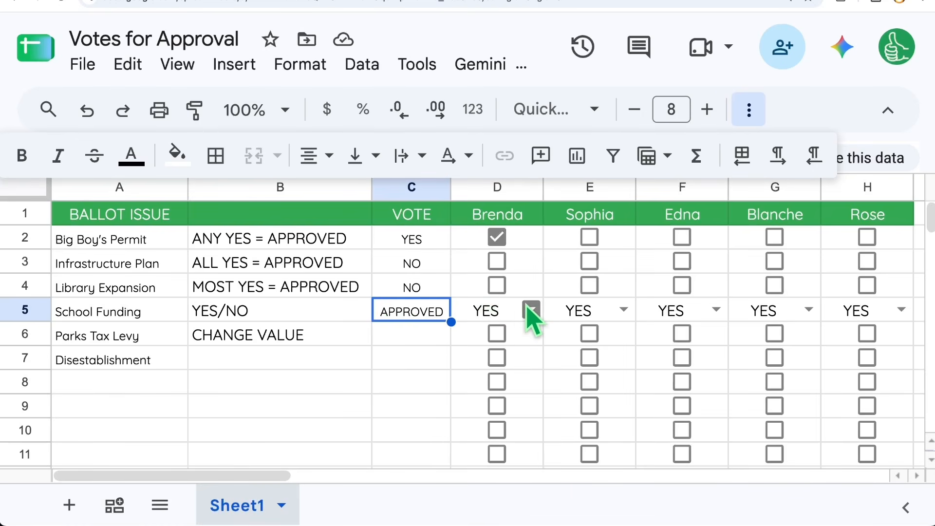
Step: Create a data validation rule from D6 and set its range to Sheet1!D6:H6
{"action": "left_click", "coordinate": [527, 331]}
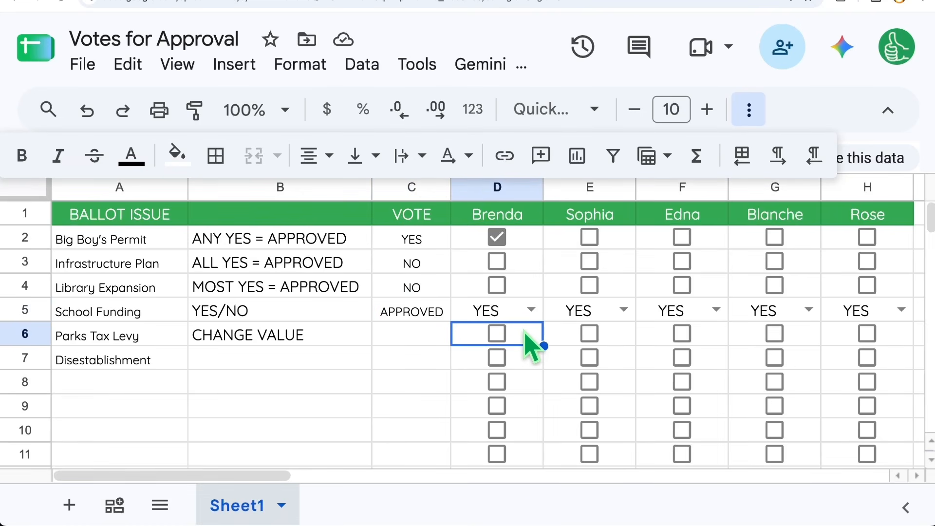
{"action": "right_click", "coordinate": [531, 343]}
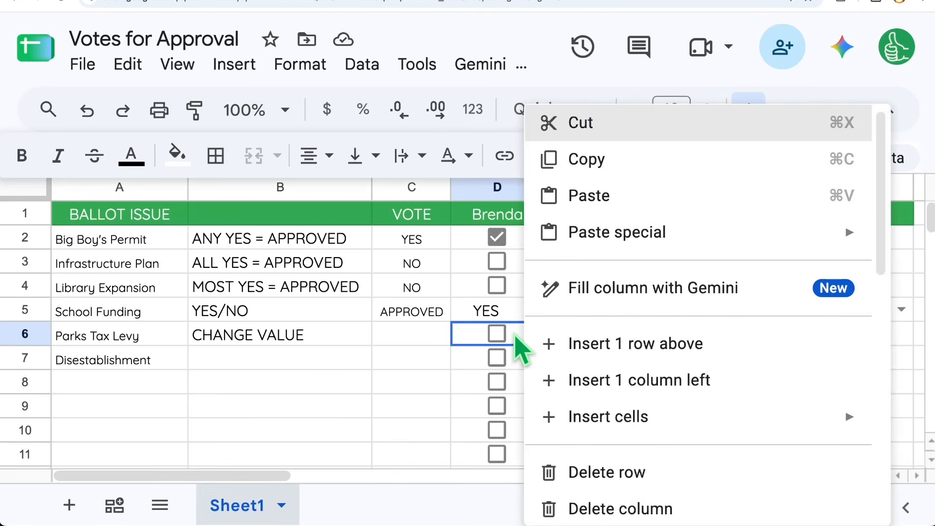
{"action": "scroll", "coordinate": [612, 371], "scroll_direction": "down", "scroll_amount": 5}
{"action": "scroll", "coordinate": [613, 383], "scroll_direction": "down", "scroll_amount": 5}
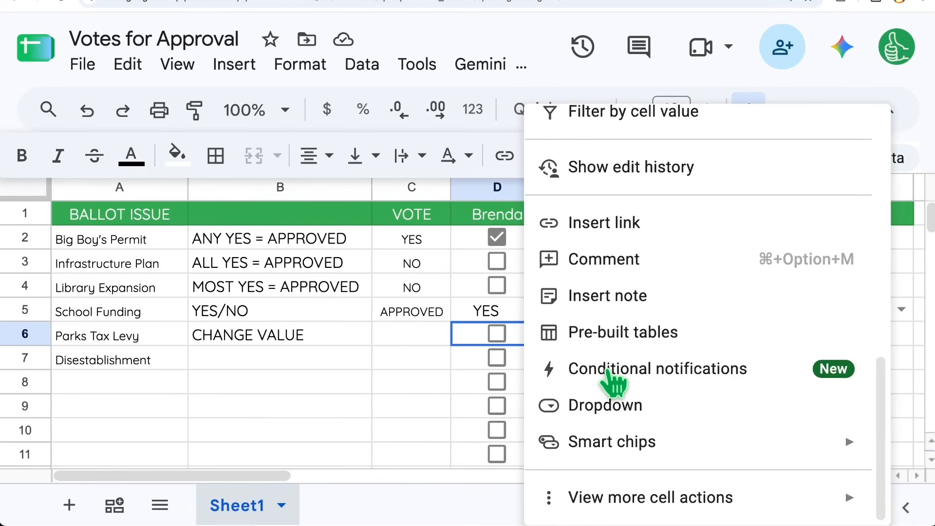
{"action": "mouse_move", "coordinate": [633, 502]}
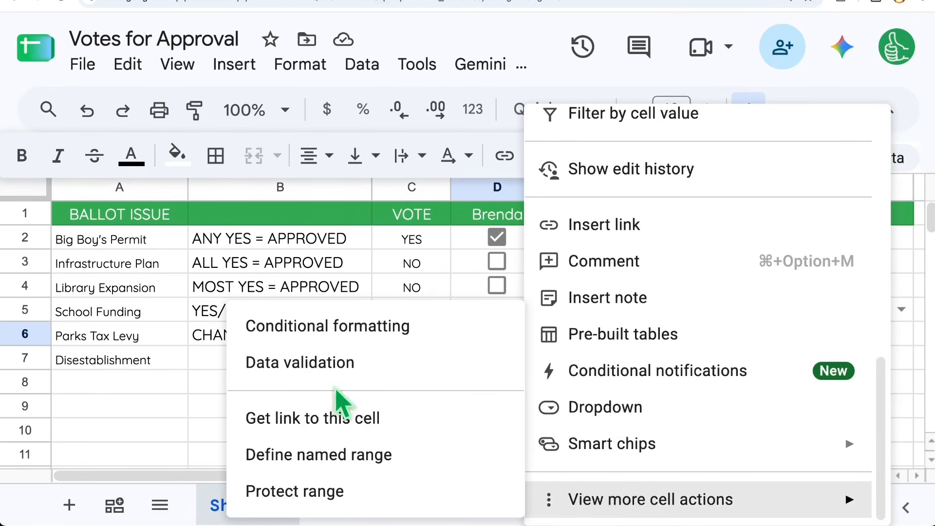
{"action": "left_click", "coordinate": [317, 369]}
{"action": "left_click", "coordinate": [843, 375]}
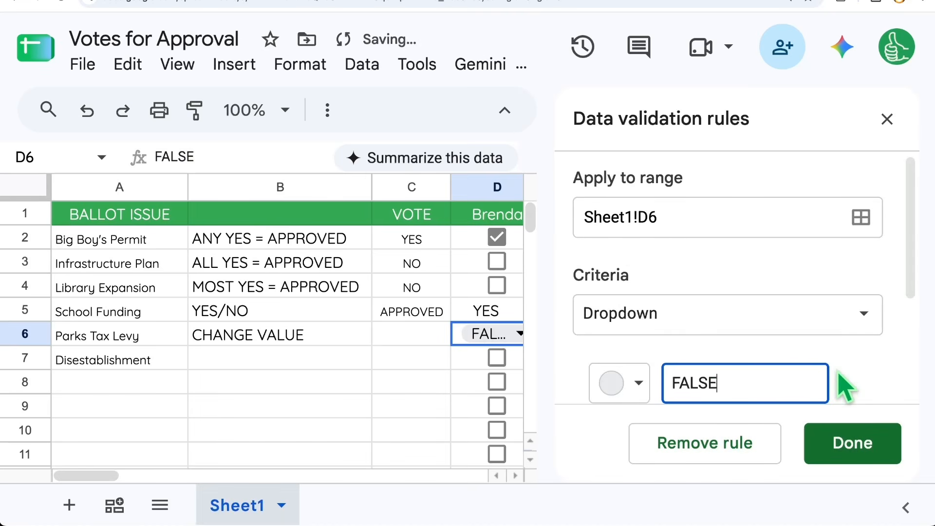
{"action": "left_click", "coordinate": [679, 218]}
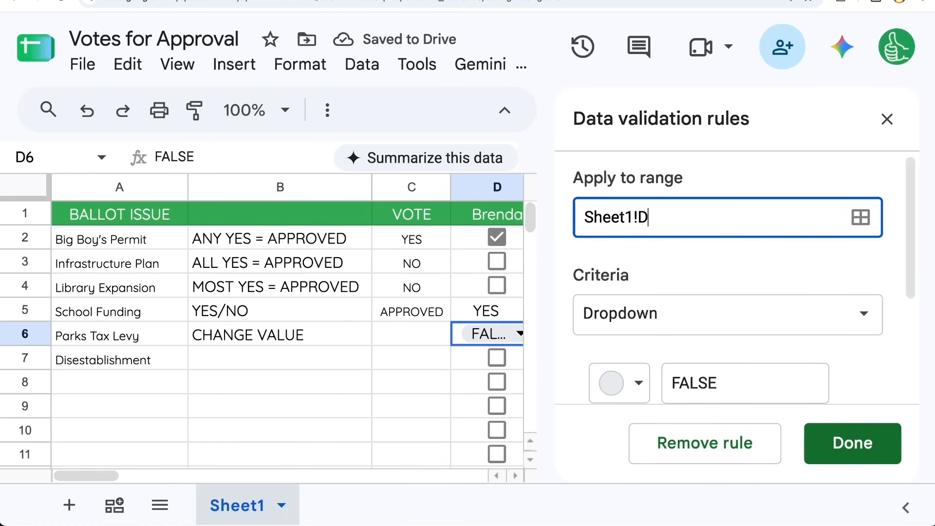
{"action": "type", "text": "7"}
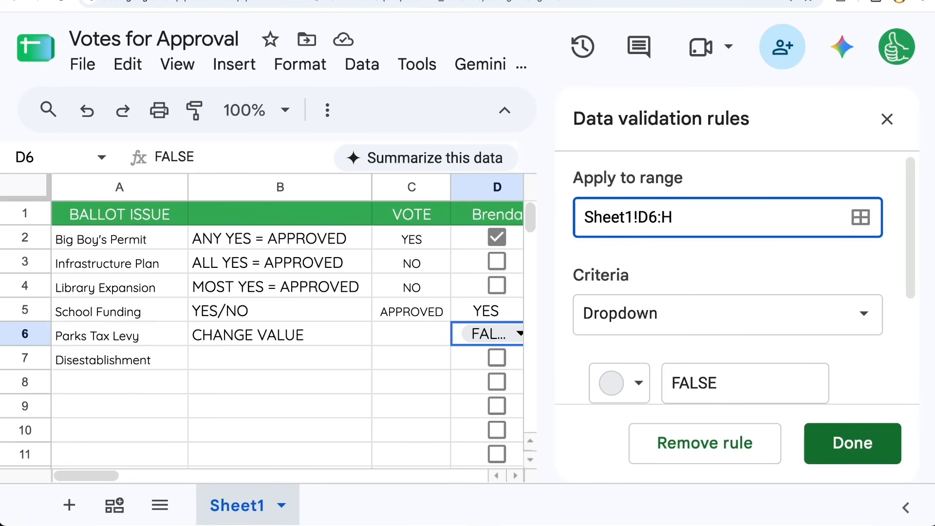
Step: Set the criteria of the D6:H6 validation rule to Checkbox
{"action": "left_click", "coordinate": [685, 313]}
{"action": "scroll", "coordinate": [675, 371], "scroll_direction": "down", "scroll_amount": 5}
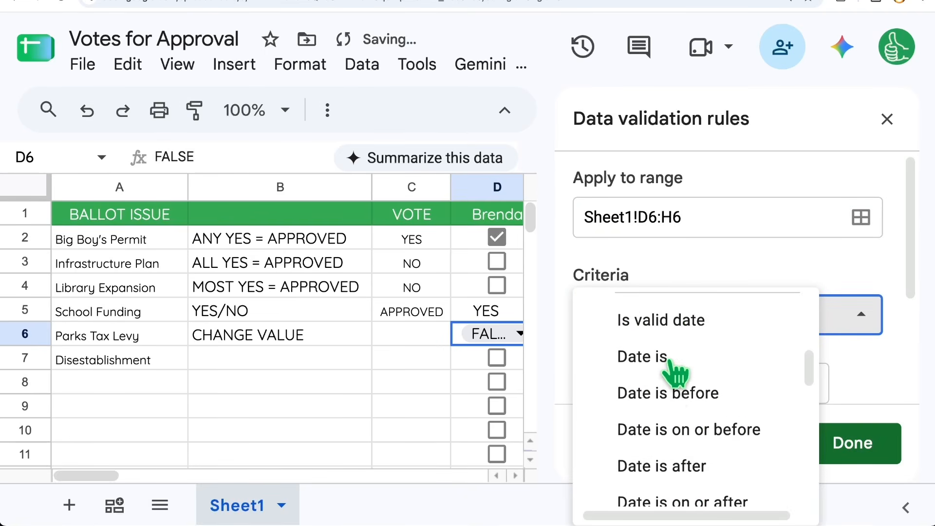
{"action": "scroll", "coordinate": [675, 375], "scroll_direction": "down", "scroll_amount": 5}
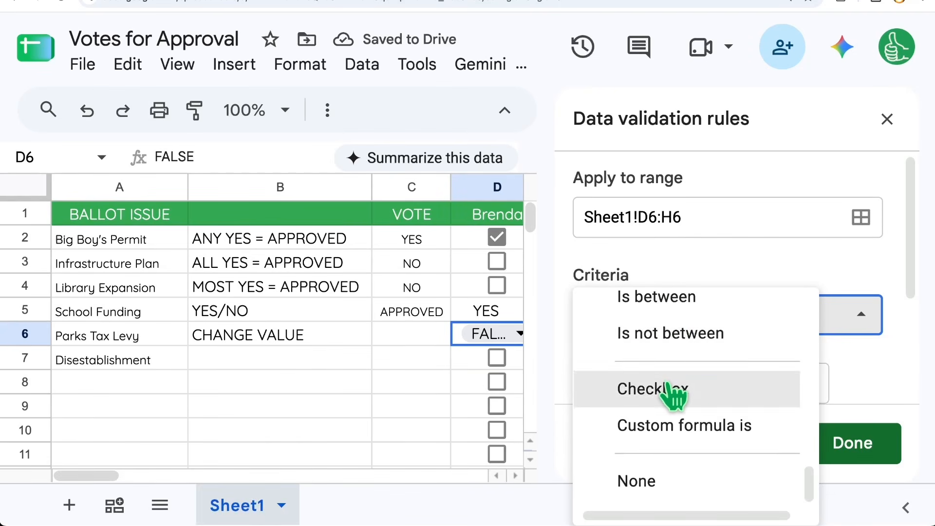
{"action": "left_click", "coordinate": [674, 387]}
{"action": "scroll", "coordinate": [697, 293], "scroll_direction": "down", "scroll_amount": 2}
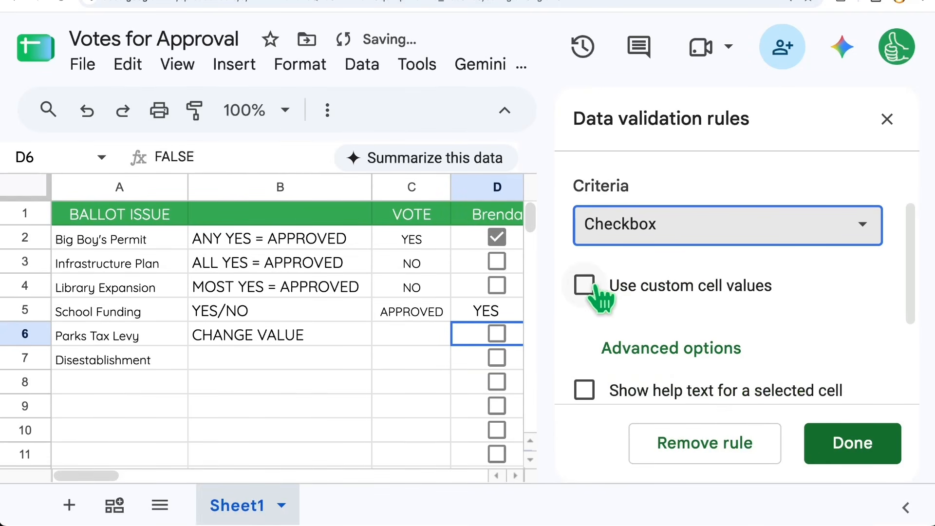
Step: Use custom cell values of 1 for checked and 0 for unchecked, save the rule and close the validation settings
{"action": "left_click", "coordinate": [587, 290]}
{"action": "scroll", "coordinate": [648, 292], "scroll_direction": "down", "scroll_amount": 2}
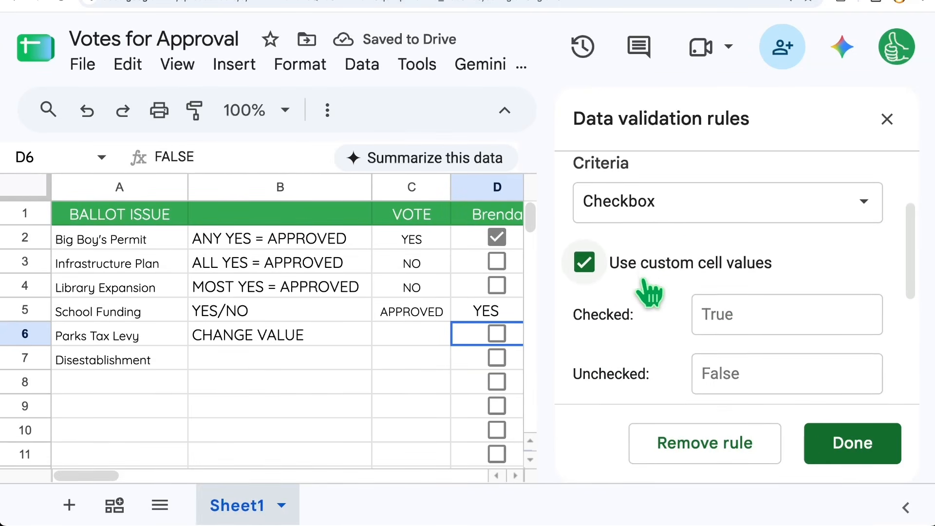
{"action": "scroll", "coordinate": [652, 291], "scroll_direction": "down", "scroll_amount": 1}
{"action": "left_click", "coordinate": [741, 266]}
{"action": "type", "text": "1"}
{"action": "left_click", "coordinate": [742, 333]}
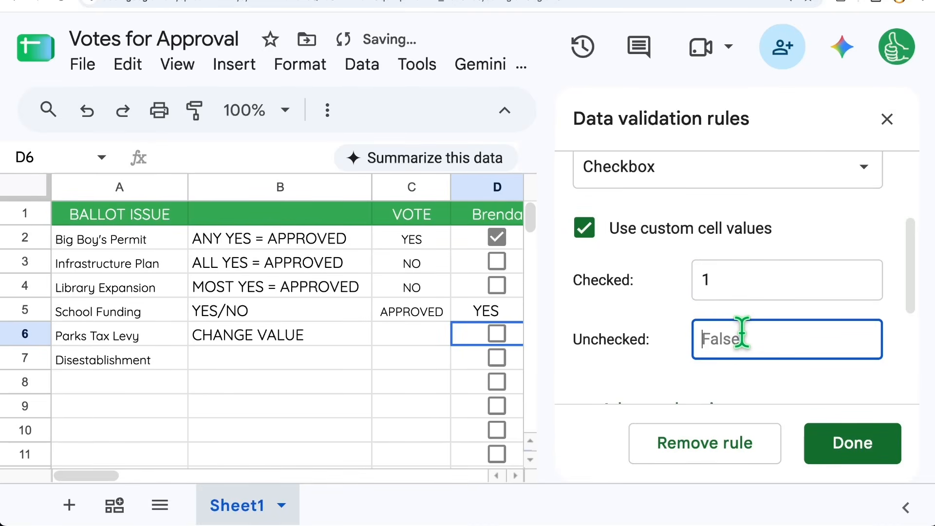
{"action": "type", "text": "0"}
{"action": "scroll", "coordinate": [752, 337], "scroll_direction": "down", "scroll_amount": 2}
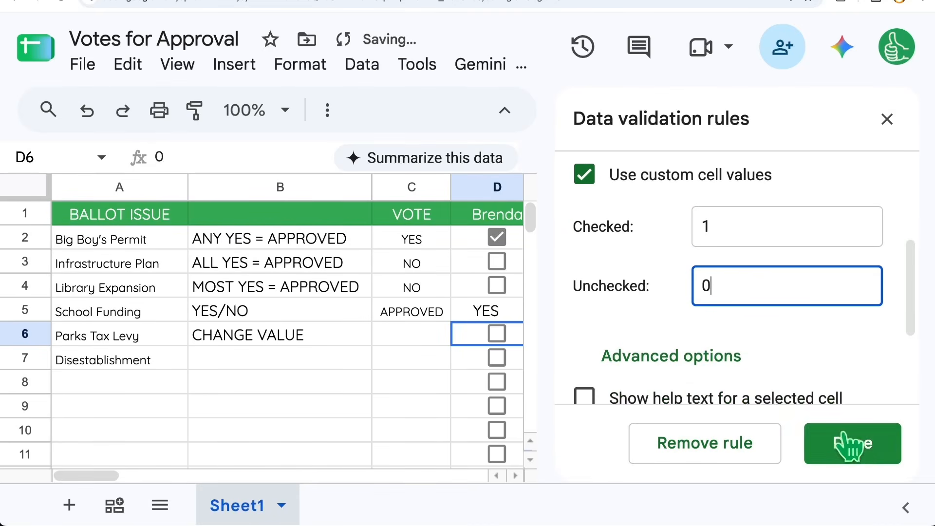
{"action": "left_click", "coordinate": [850, 444]}
{"action": "left_click", "coordinate": [595, 333]}
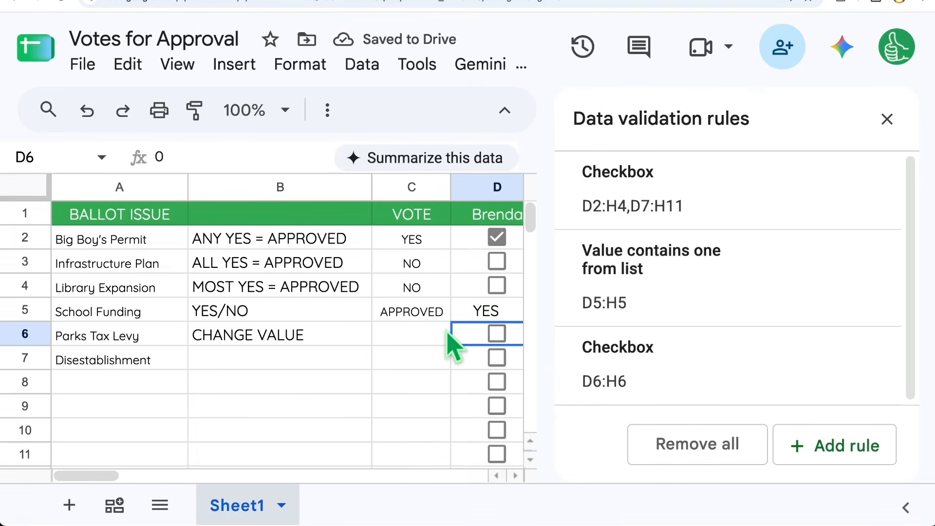
{"action": "left_click", "coordinate": [887, 119]}
Step: Copy the custom-value checkbox in D6 into each of the cells E6:H6
{"action": "key", "text": "ctrl+c"}
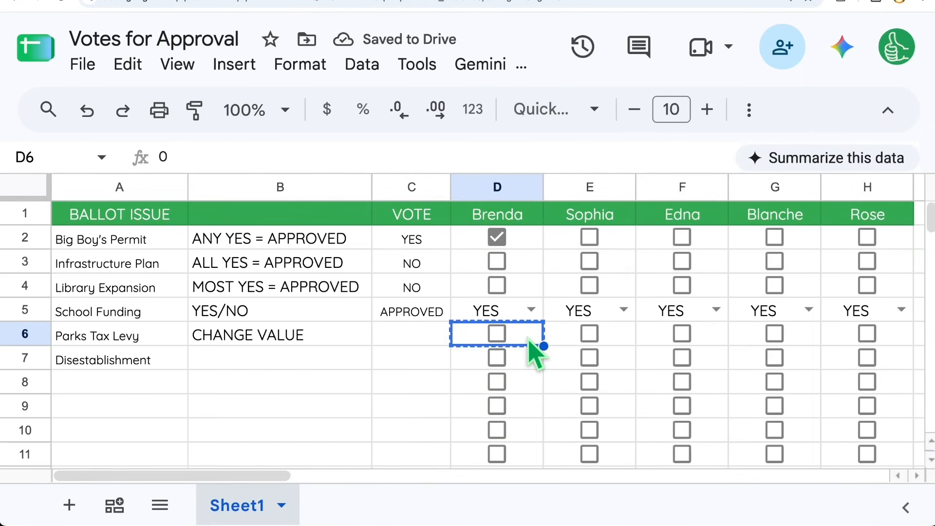
{"action": "key", "text": "Right"}
{"action": "key", "text": "ctrl+v"}
{"action": "key", "text": "Right"}
{"action": "key", "text": "ctrl+v"}
{"action": "key", "text": "Right"}
{"action": "key", "text": "ctrl+v"}
{"action": "key", "text": "Right"}
{"action": "key", "text": "ctrl+v"}
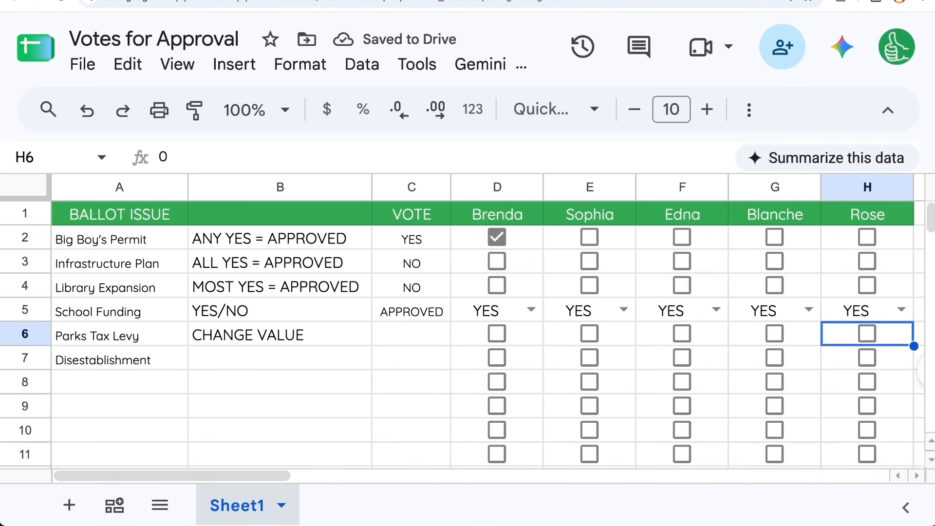
Step: Inspect the values stored behind the checkboxes in D2 and D6, and tick the Parks Tax Levy checkbox in D6
{"action": "key", "text": "Left"}
{"action": "key", "text": "Left"}
{"action": "key", "text": "Left"}
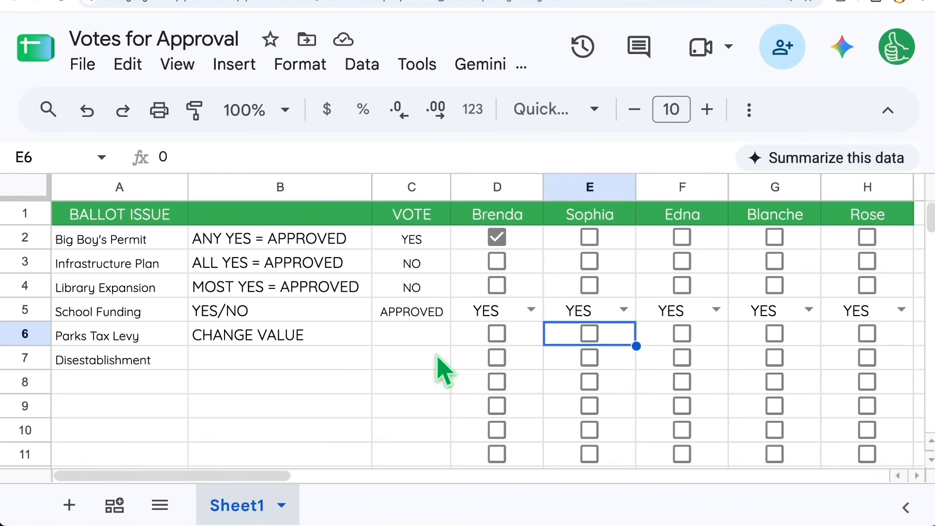
{"action": "key", "text": "Left"}
{"action": "key", "text": "Left"}
{"action": "left_click", "coordinate": [534, 243]}
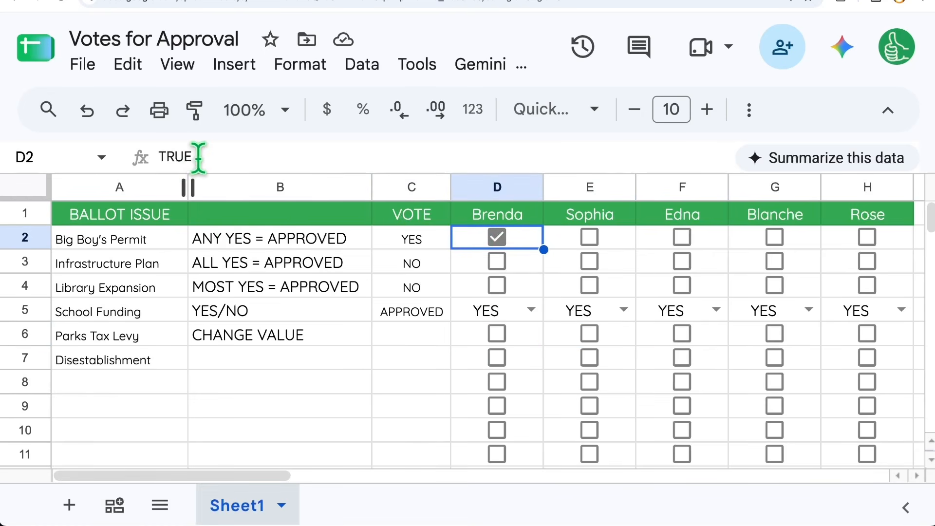
{"action": "left_click_drag", "start_coordinate": [192, 156], "coordinate": [155, 165]}
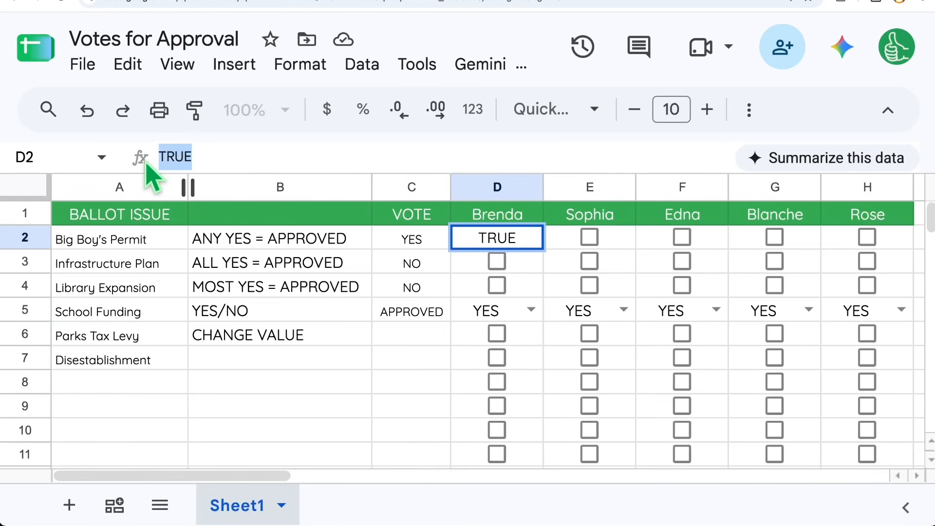
{"action": "left_click", "coordinate": [523, 342]}
{"action": "left_click_drag", "start_coordinate": [192, 156], "coordinate": [159, 157]}
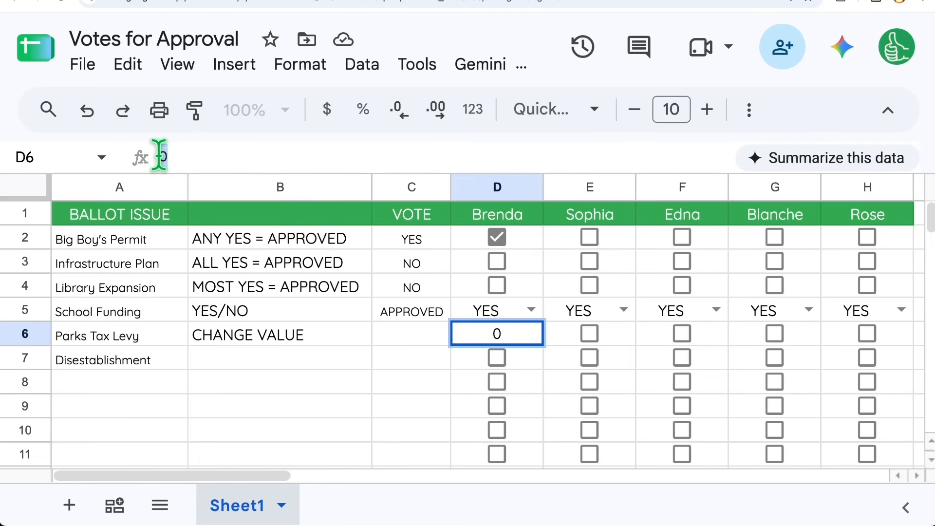
{"action": "left_click", "coordinate": [549, 359]}
{"action": "left_click", "coordinate": [497, 336]}
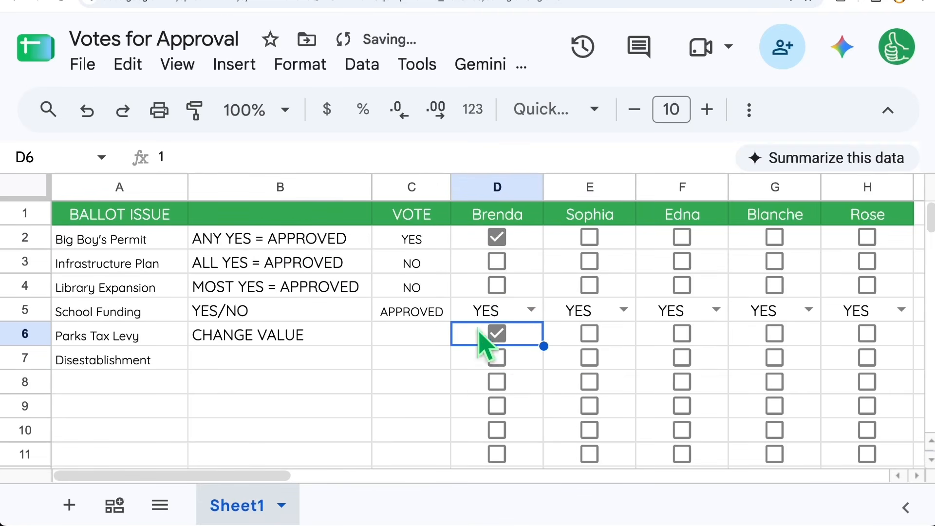
Step: Review the vote formulas in C2, C3 and C4 that evaluate the standard checkboxes
{"action": "left_click", "coordinate": [424, 244]}
{"action": "double_click", "coordinate": [424, 244]}
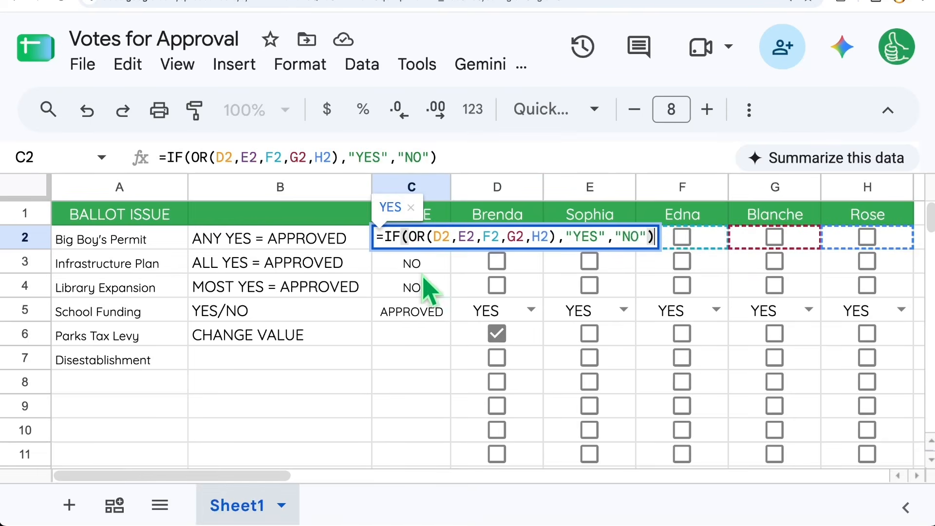
{"action": "double_click", "coordinate": [435, 266]}
{"action": "double_click", "coordinate": [423, 288]}
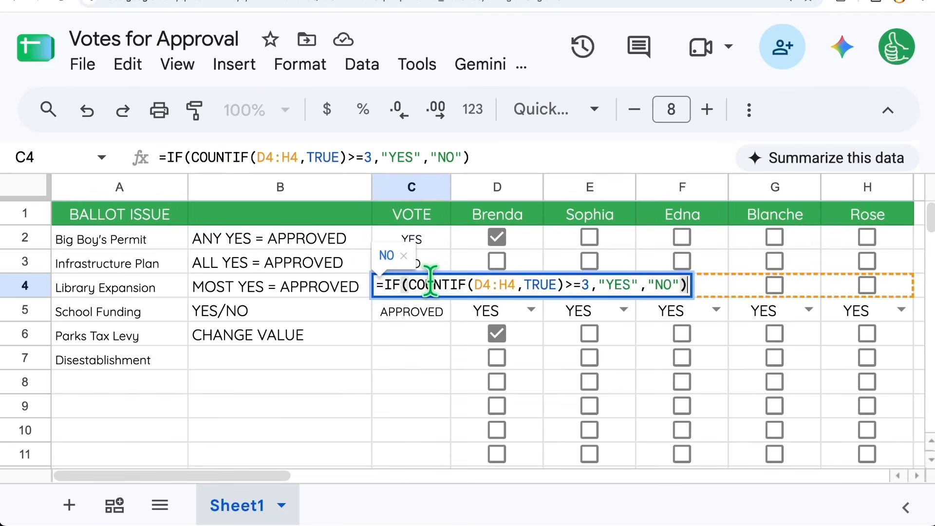
Step: Start a formula in the Parks Tax Levy vote cell C6 that totals the checkbox values, =SUM(D6:H6)
{"action": "left_click", "coordinate": [414, 336]}
{"action": "type", "text": "=SUM("}
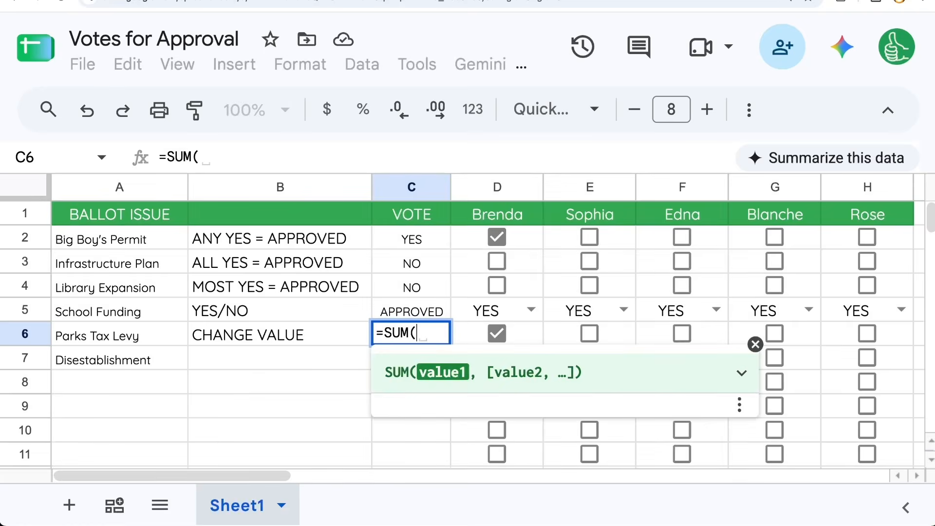
{"action": "left_click_drag", "start_coordinate": [495, 334], "coordinate": [860, 333]}
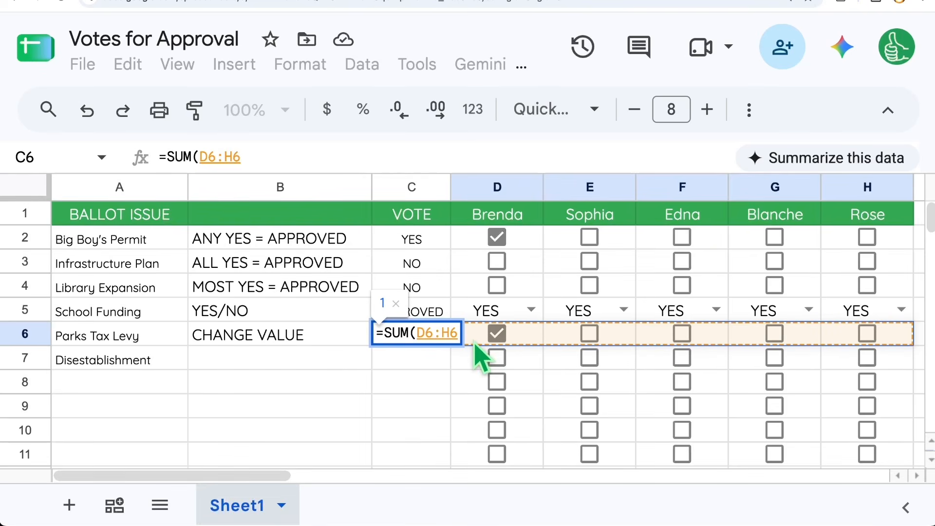
{"action": "type", "text": ")"}
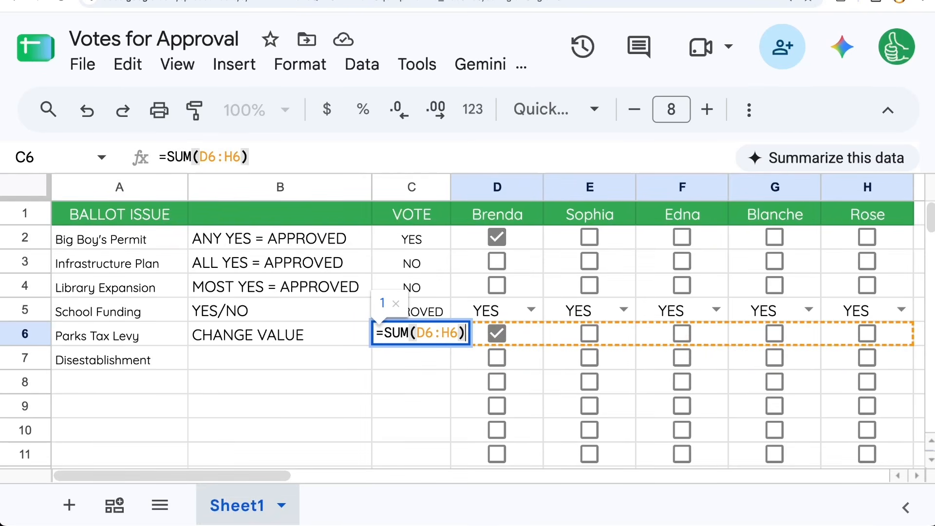
Step: Wrap the sum in C6 in an IF that returns "YES" when it exceeds 0 and "NO" otherwise, and commit the formula
{"action": "left_click", "coordinate": [384, 334]}
{"action": "type", "text": "IF("}
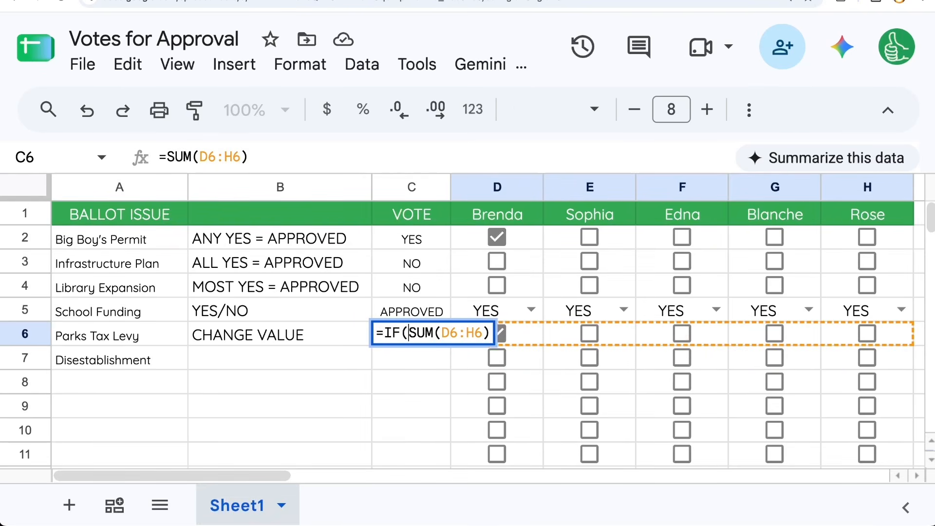
{"action": "key", "text": "End"}
{"action": "type", "text": ">"}
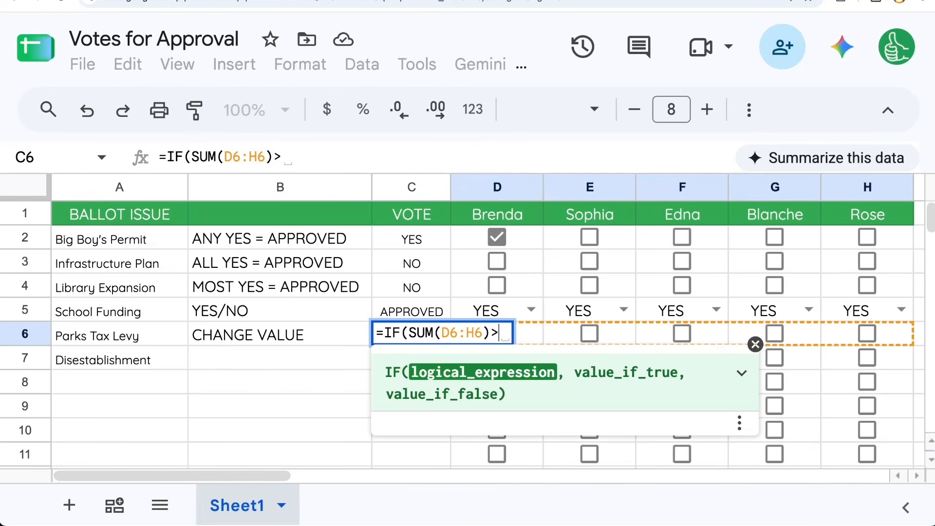
{"action": "type", "text": "0,"}
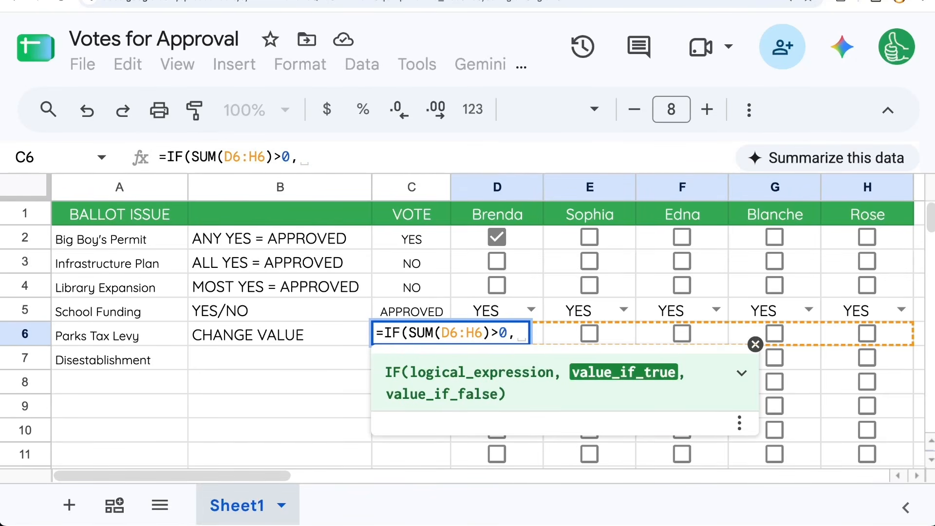
{"action": "type", "text": "\"YES\",\"NO"}
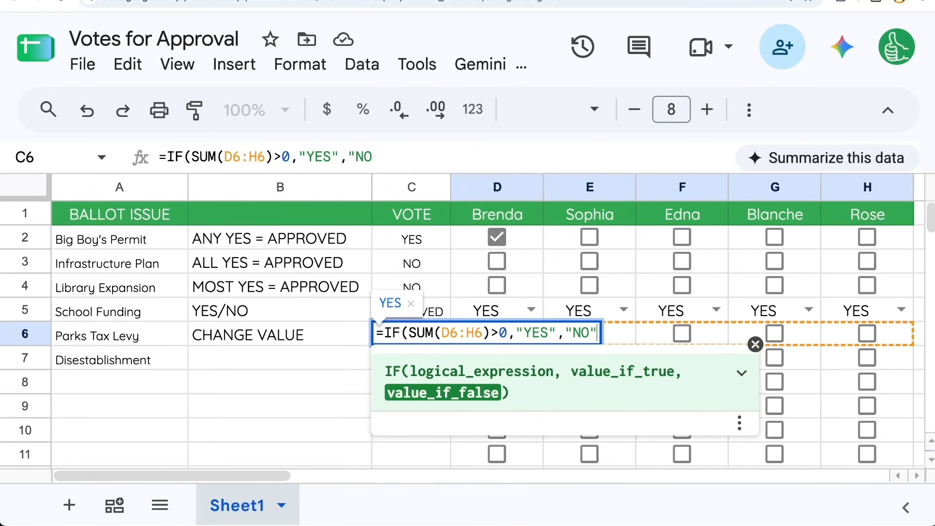
{"action": "key", "text": "Return"}
{"action": "key", "text": "Right"}
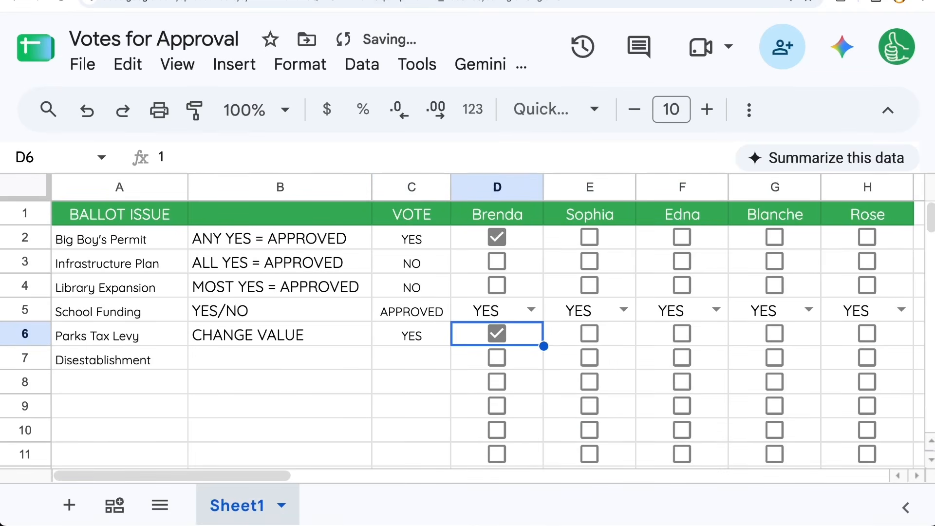
Step: Test the Parks Tax Levy formula by ticking the checkboxes in E6 and F6
{"action": "key", "text": "Right"}
{"action": "key", "text": "space"}
{"action": "key", "text": "Right"}
{"action": "key", "text": "space"}
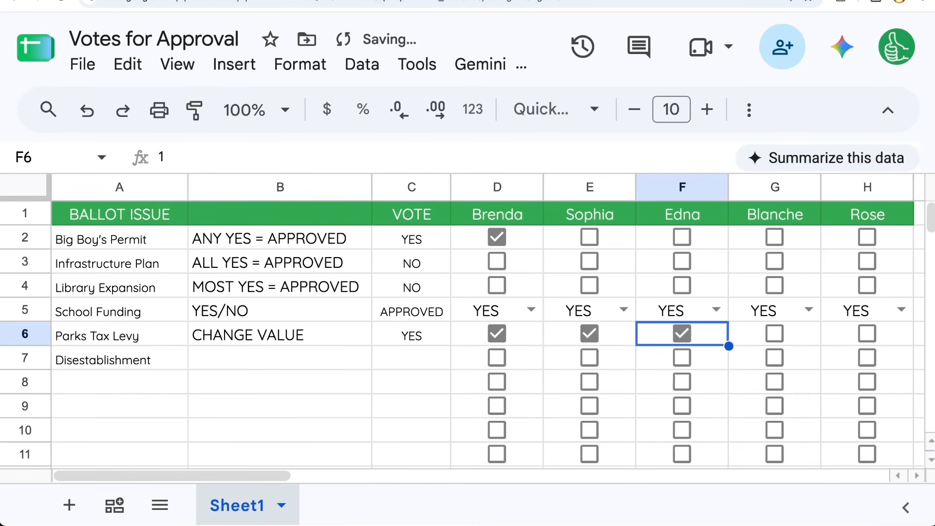
Step: Untick the Parks Tax Levy checkboxes in D6, E6 and F6, and tick the one in G6
{"action": "key", "text": "Left"}
{"action": "key", "text": "Left"}
{"action": "key", "text": "space"}
{"action": "key", "text": "Right"}
{"action": "key", "text": "space"}
{"action": "key", "text": "Right"}
{"action": "key", "text": "space"}
{"action": "key", "text": "Right"}
{"action": "key", "text": "space"}
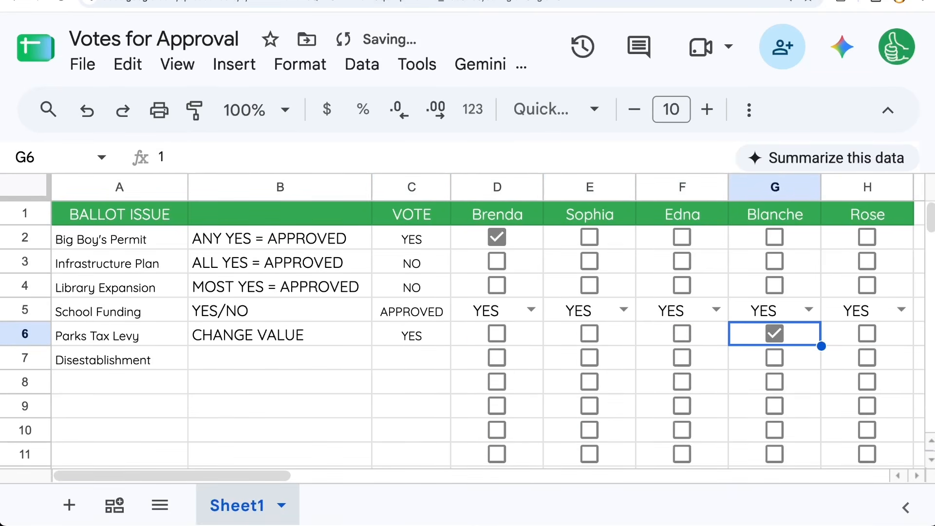
Step: Change the condition in C6 to a sum greater than 2, and tick the checkboxes in E6 and F6 to test it
{"action": "key", "text": "Left"}
{"action": "key", "text": "Left"}
{"action": "double_click", "coordinate": [402, 337]}
{"action": "left_click", "coordinate": [506, 334]}
{"action": "key", "text": "BackSpace"}
{"action": "type", "text": "2"}
{"action": "key", "text": "Return"}
{"action": "left_click", "coordinate": [693, 317]}
{"action": "left_click", "coordinate": [682, 334]}
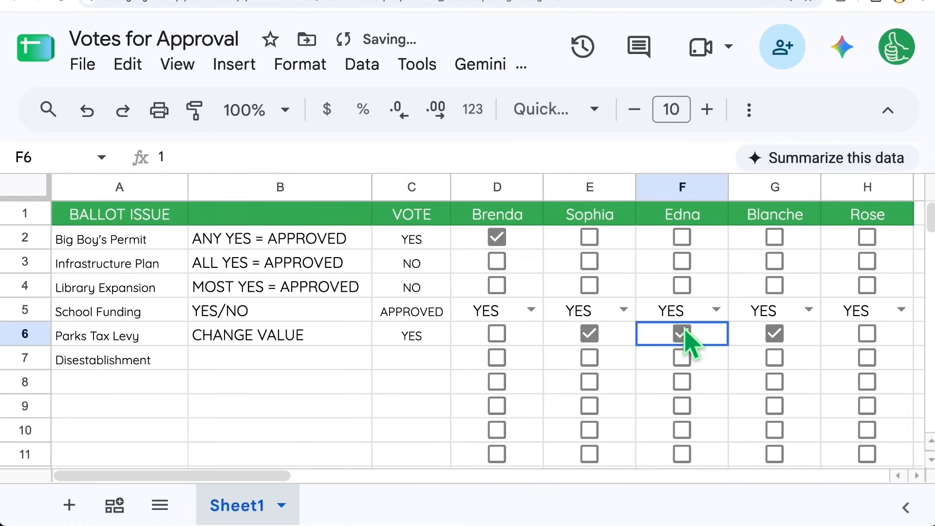
Step: Change the condition in C6 so the formula reads =IF(SUM(D6:H6)=5,"YES","NO")
{"action": "double_click", "coordinate": [444, 339]}
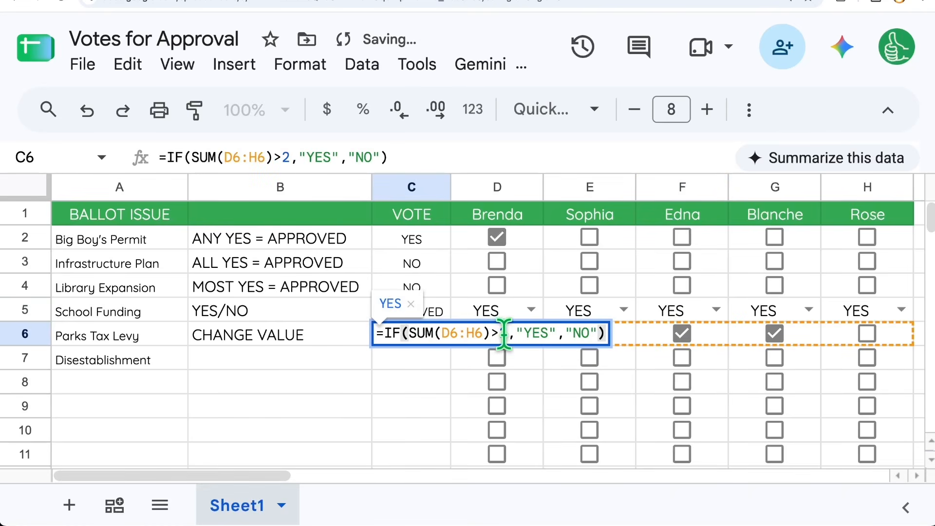
{"action": "key", "text": "BackSpace"}
{"action": "key", "text": "BackSpace"}
{"action": "type", "text": "=5"}
{"action": "key", "text": "Return"}
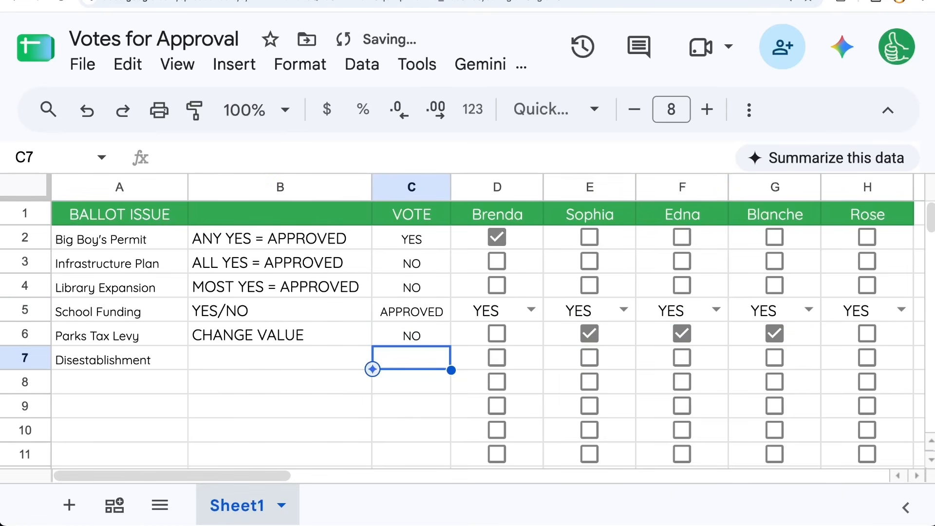
Step: Tick the remaining Parks Tax Levy checkboxes in D6 and H6, and check the vote result in C6
{"action": "left_click", "coordinate": [520, 336]}
{"action": "left_click", "coordinate": [501, 334]}
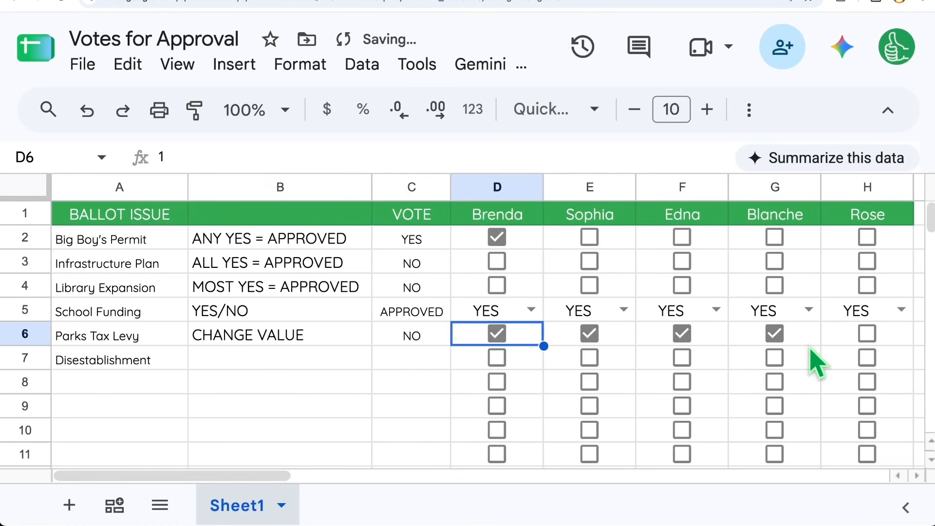
{"action": "left_click", "coordinate": [867, 335]}
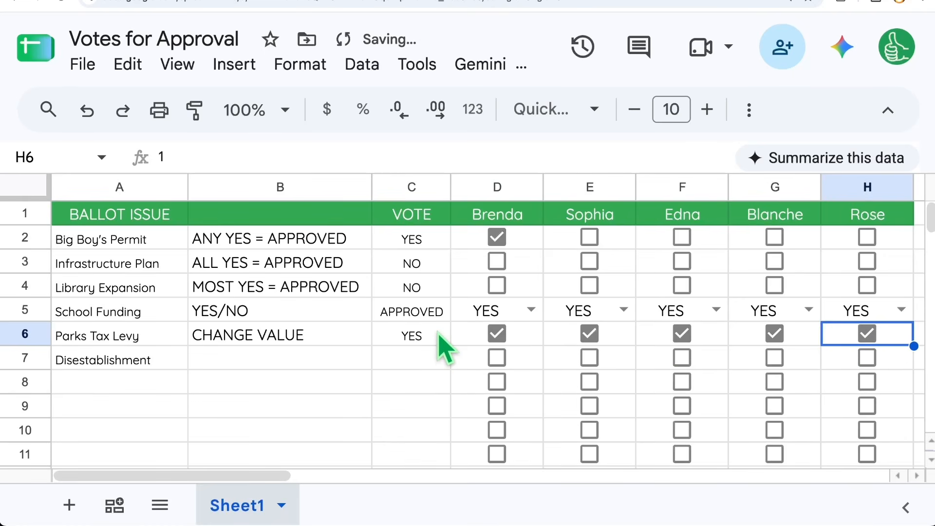
{"action": "double_click", "coordinate": [528, 336]}
{"action": "left_click", "coordinate": [429, 336]}
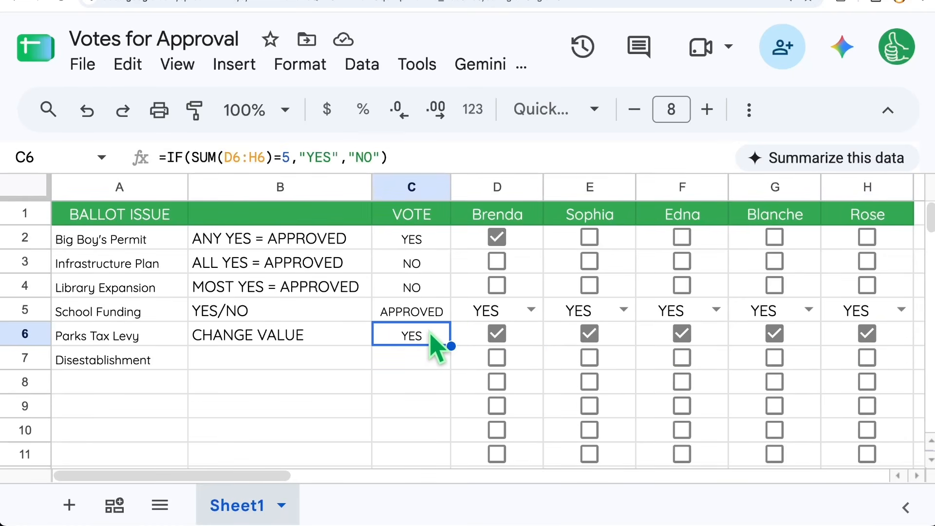